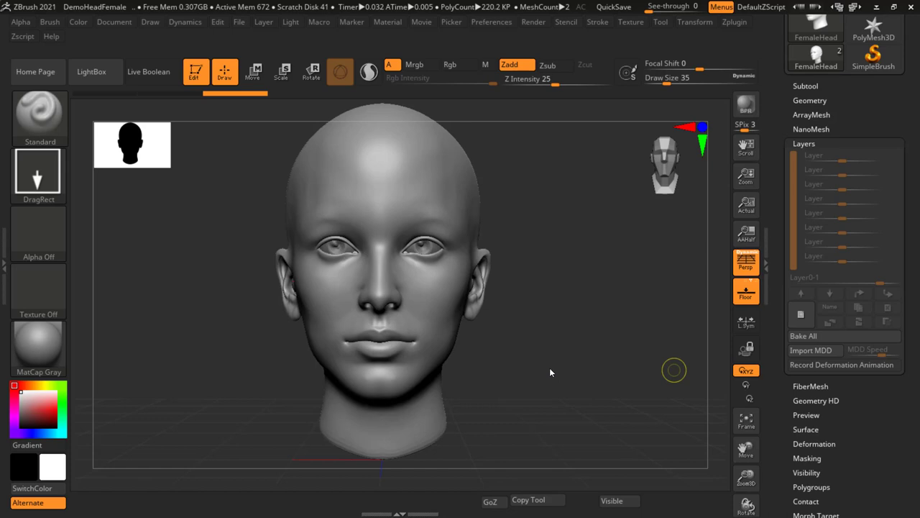
Rotate the head to a three-quarter view and open LightBox on the Project tab.
{"action": "mouse_move", "coordinate": [514, 369]}
{"action": "left_mouse_down"}
{"action": "mouse_move", "coordinate": [574, 366]}
{"action": "mouse_move", "coordinate": [559, 356]}
{"action": "left_mouse_up"}
{"action": "left_click_drag", "start_coordinate": [595, 404], "coordinate": [577, 385]}
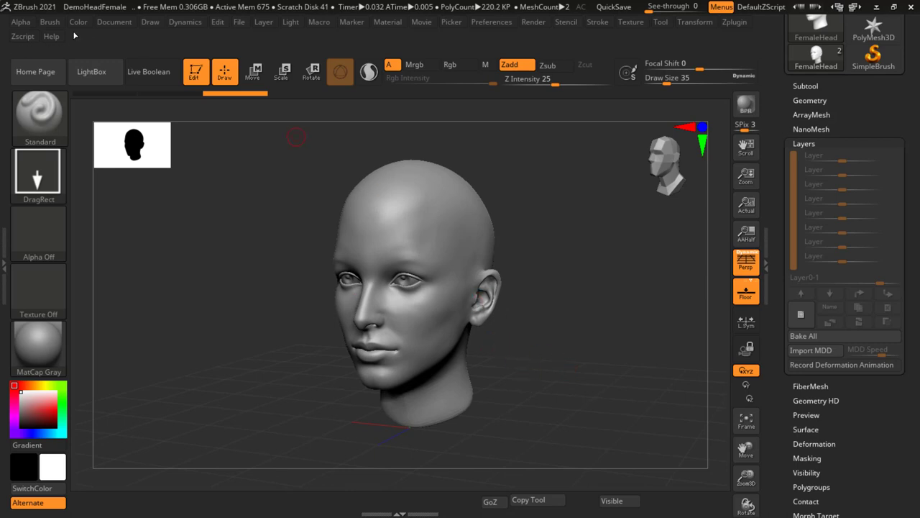
{"action": "left_click", "coordinate": [90, 73]}
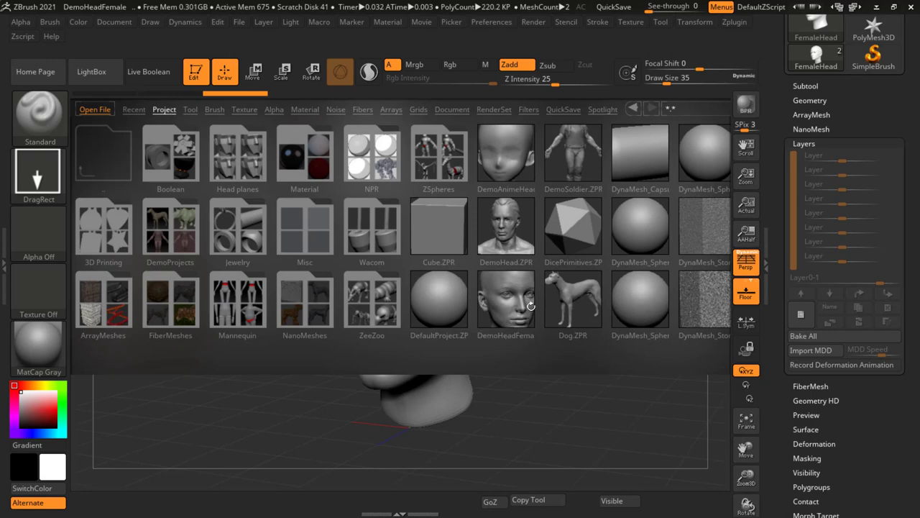
Close LightBox and rotate and zoom to a frontal close-up of the face.
{"action": "left_click", "coordinate": [89, 72]}
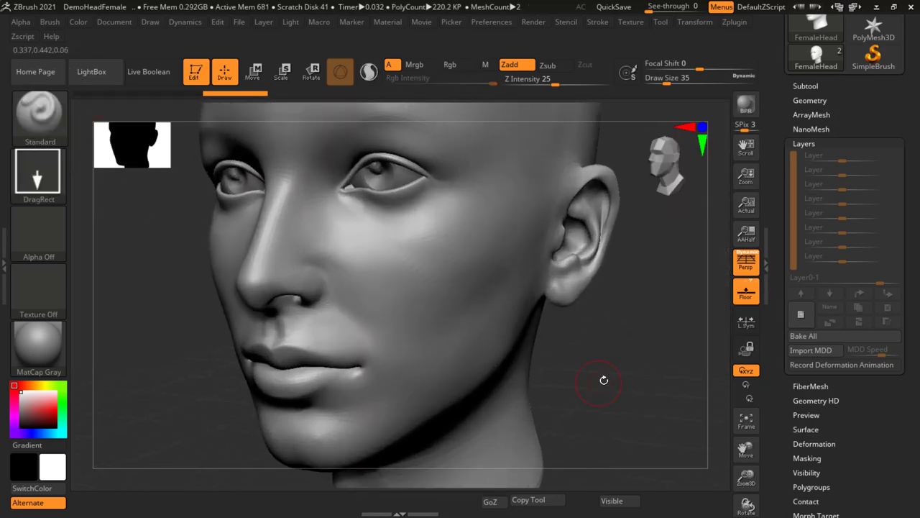
{"action": "left_click_drag", "start_coordinate": [604, 379], "coordinate": [660, 365]}
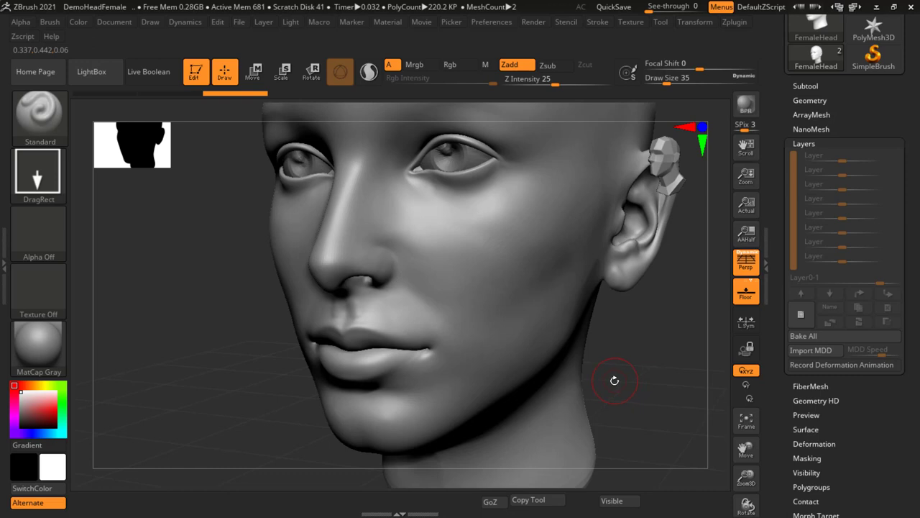
{"action": "left_click_drag", "start_coordinate": [613, 369], "coordinate": [604, 348]}
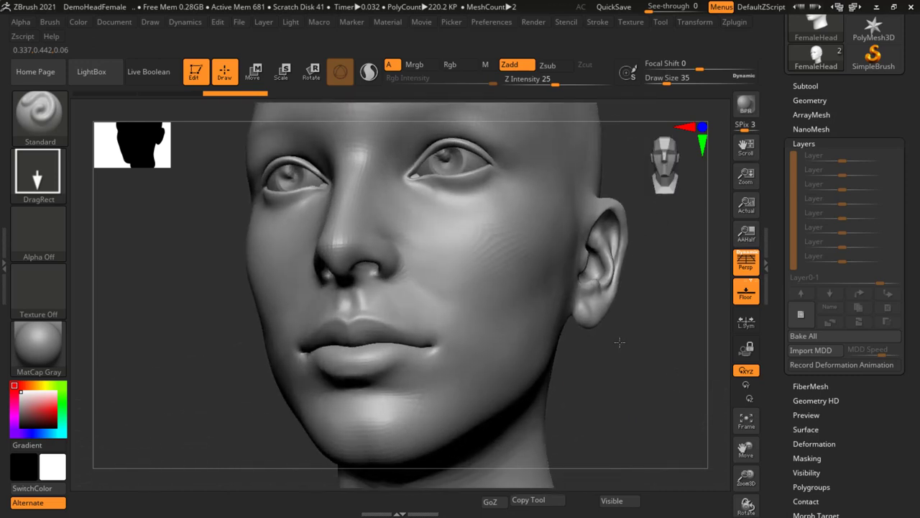
{"action": "right_click_drag", "start_coordinate": [603, 348], "coordinate": [620, 368], "text": "ctrl"}
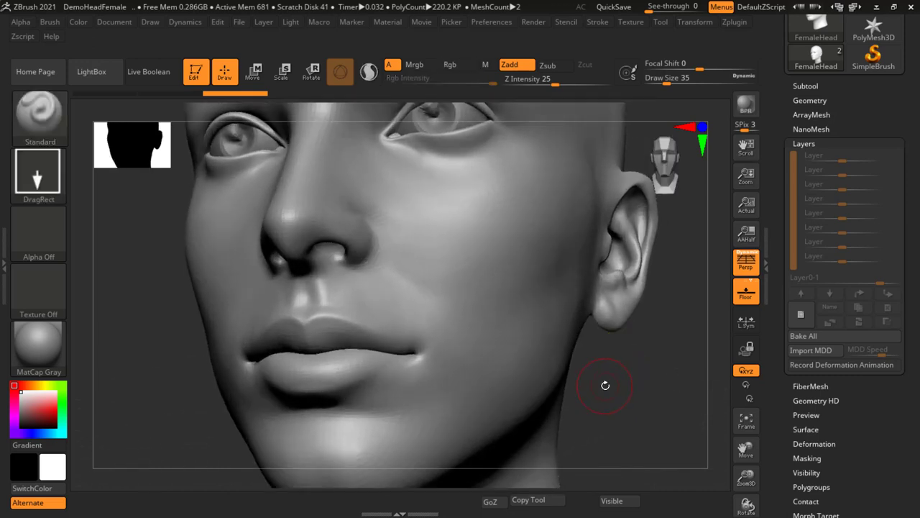
{"action": "left_click_drag", "start_coordinate": [605, 385], "coordinate": [627, 352]}
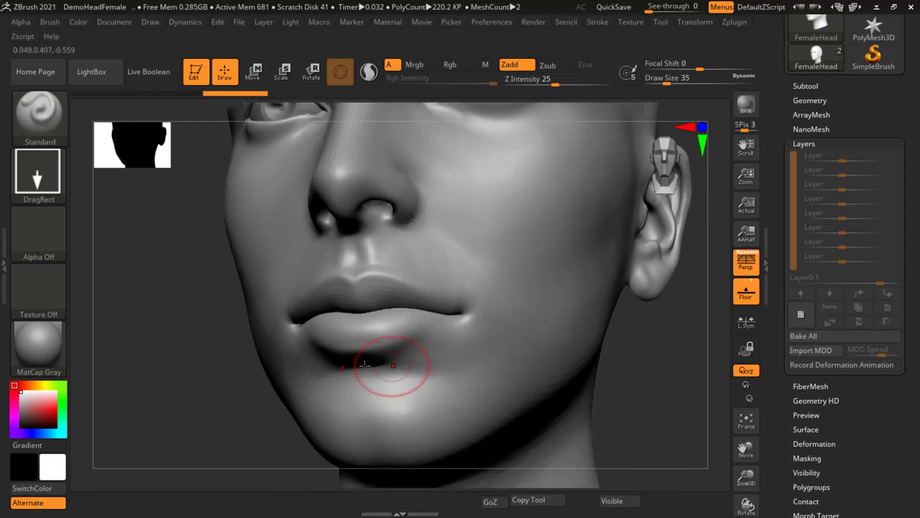
Subdivide the head to about 845K points, check lower levels, then return to the top level.
{"action": "mouse_move", "coordinate": [365, 366]}
{"action": "right_mouse_down", "text": "ctrl"}
{"action": "mouse_move", "coordinate": [418, 363]}
{"action": "mouse_move", "coordinate": [412, 307]}
{"action": "right_mouse_up", "text": "ctrl"}
{"action": "key", "text": "ctrl+d"}
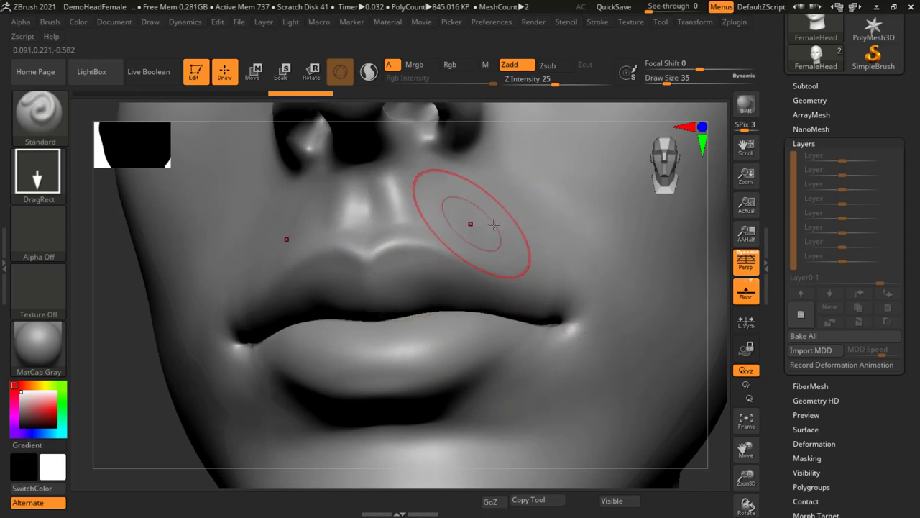
{"action": "key", "text": "shift"}
{"action": "key", "text": "shift+d"}
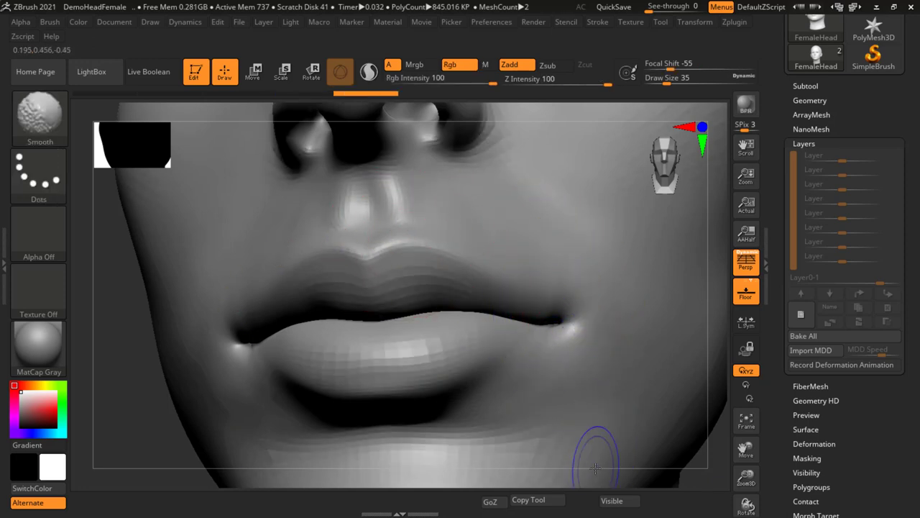
{"action": "key", "text": "shift+d"}
{"action": "key", "text": "shift+d"}
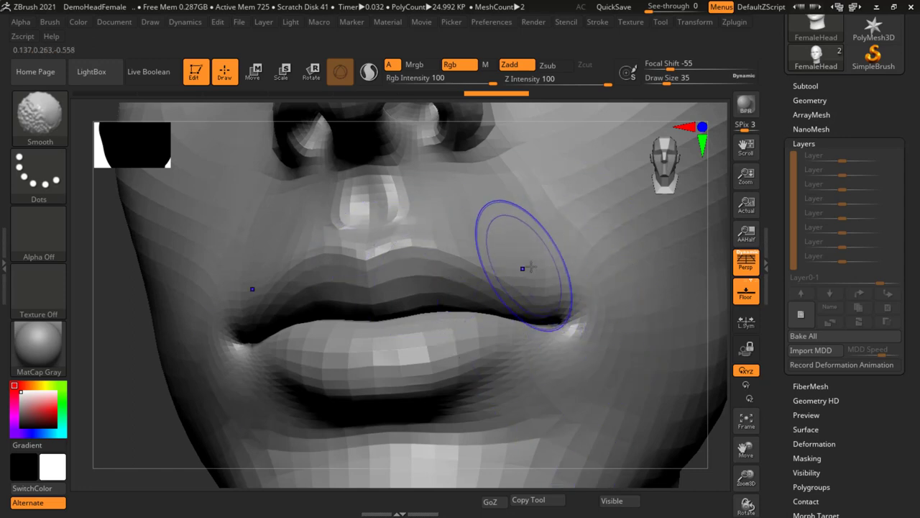
{"action": "key", "text": "shift"}
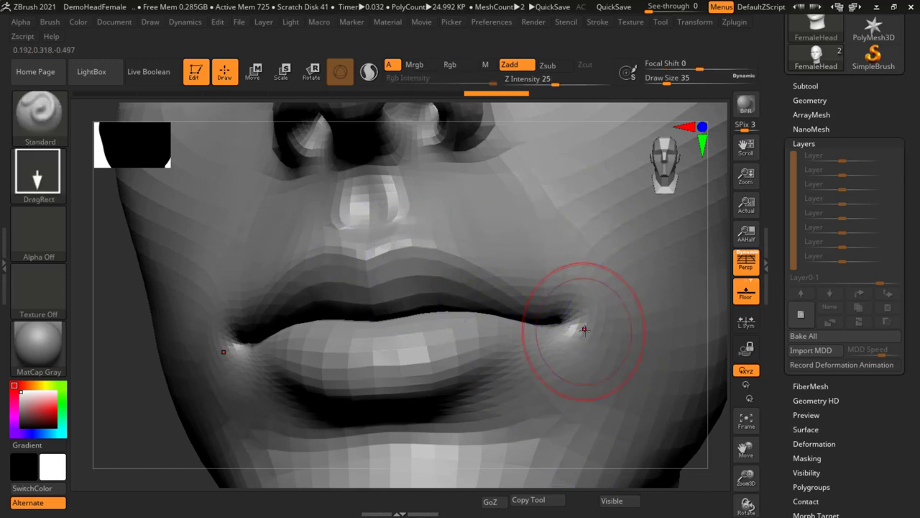
{"action": "key", "text": "ctrl"}
{"action": "key", "text": "d"}
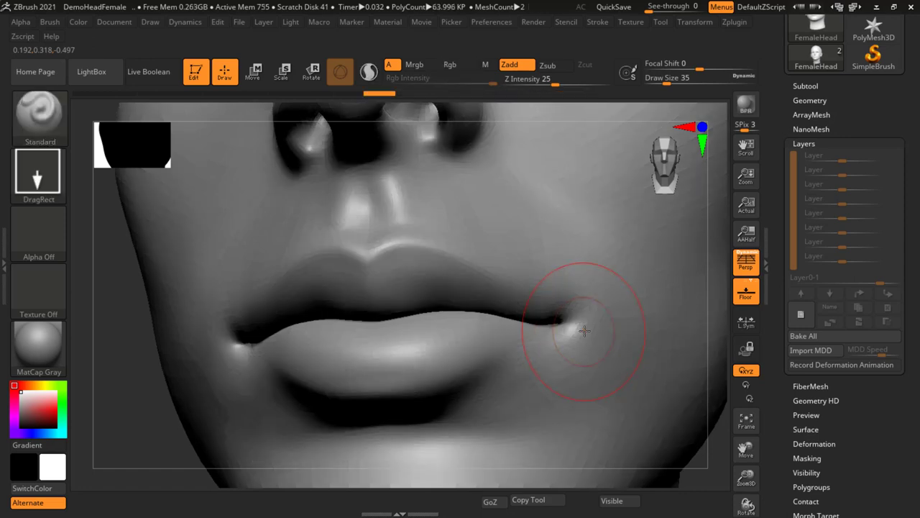
{"action": "key", "text": "d"}
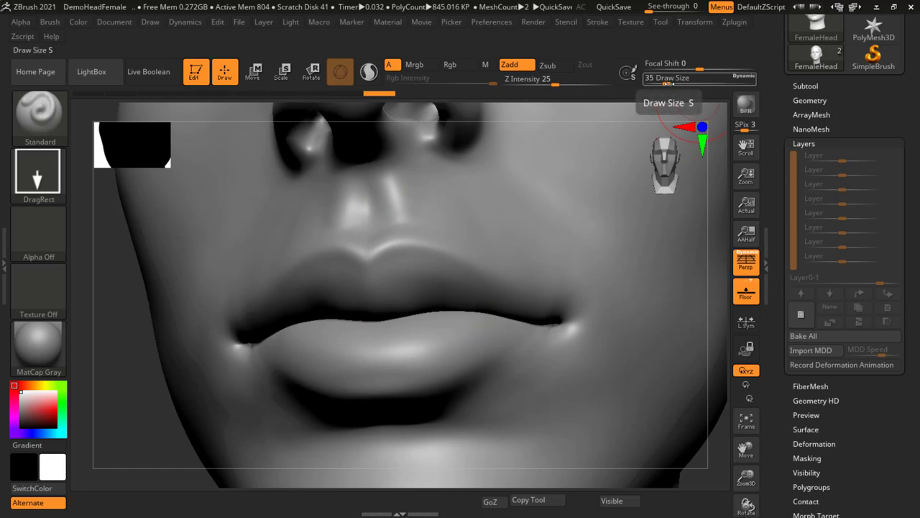
Set Draw Size 14, the DragRect stroke and the Alpha 60 crack pattern.
{"action": "left_click_drag", "start_coordinate": [666, 84], "coordinate": [661, 83]}
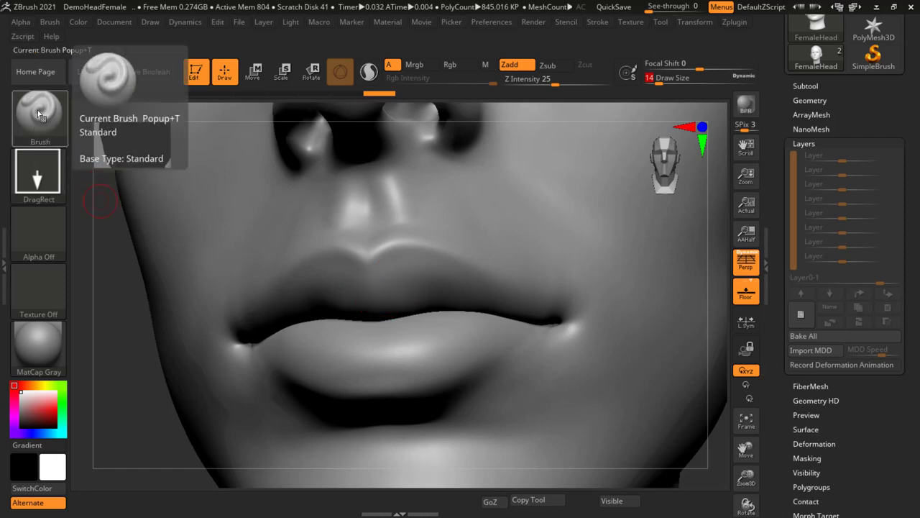
{"action": "left_click", "coordinate": [39, 169]}
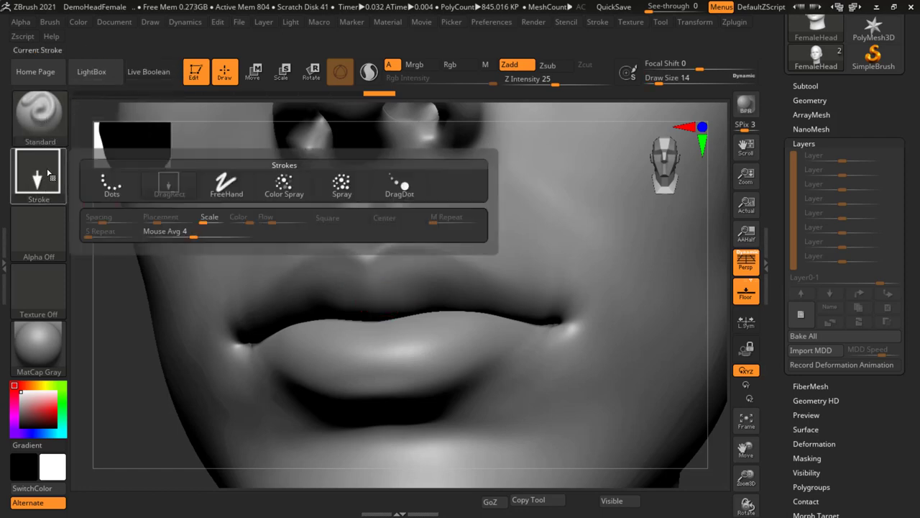
{"action": "left_click", "coordinate": [173, 188]}
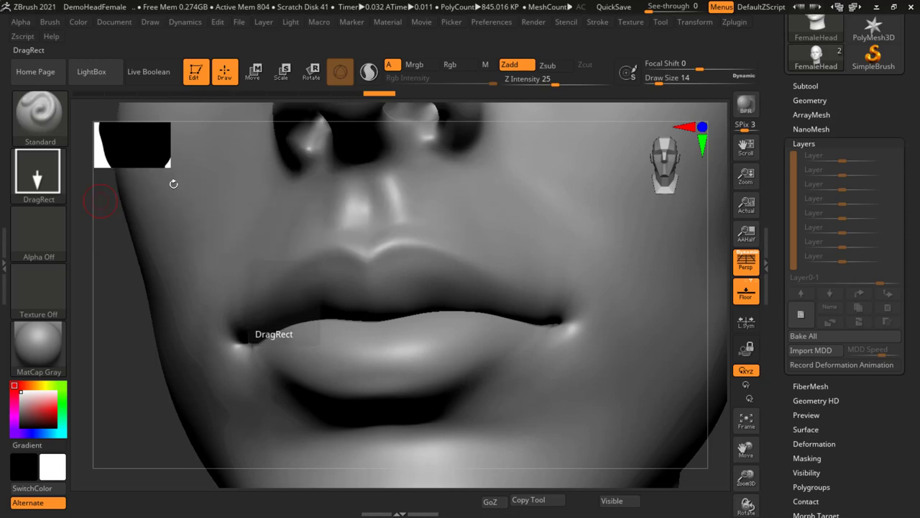
{"action": "left_click", "coordinate": [38, 244]}
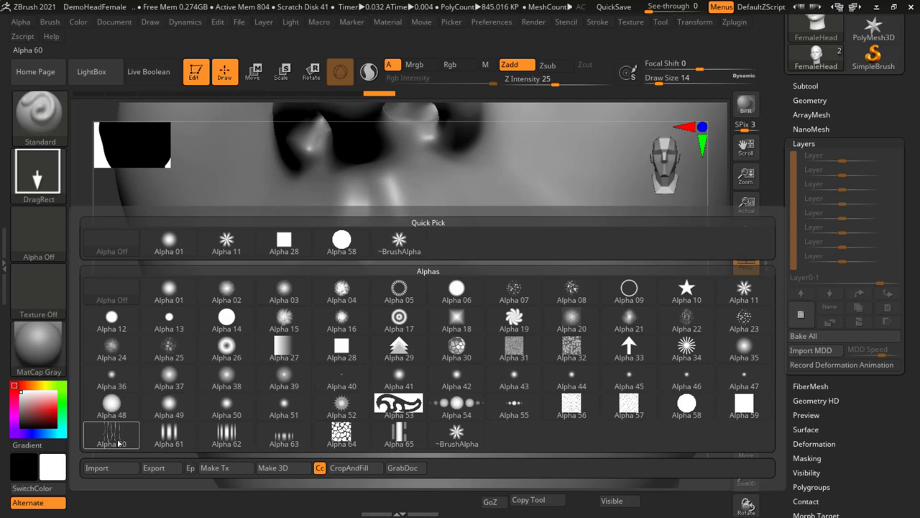
{"action": "mouse_move", "coordinate": [112, 434]}
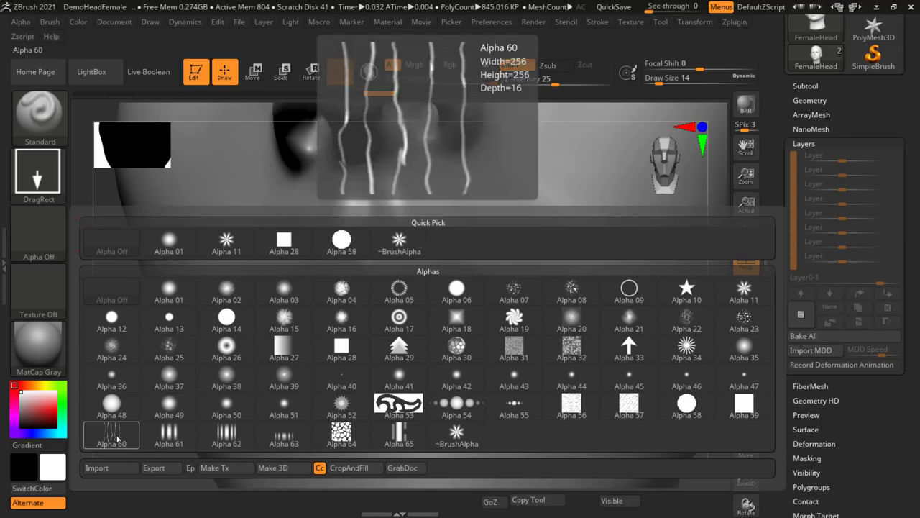
{"action": "left_click", "coordinate": [117, 438]}
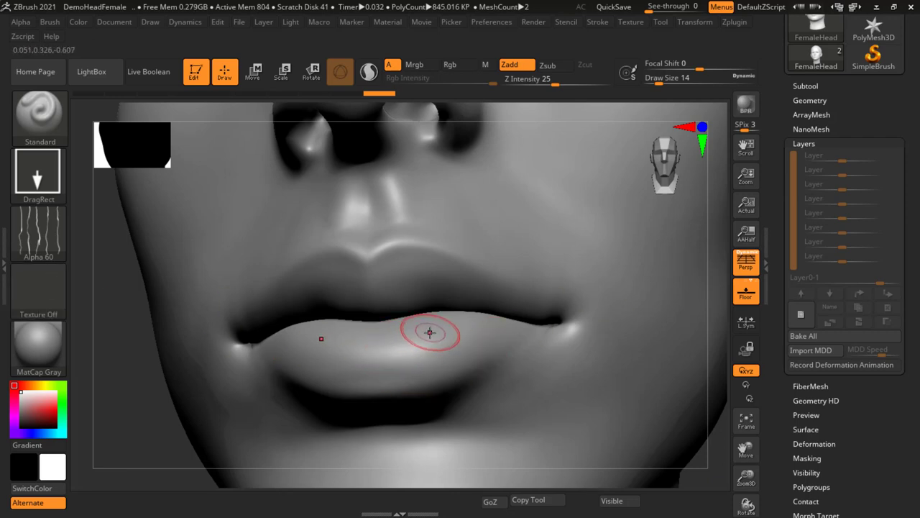
Stamp crack lines onto the lower lip, undoing and redoing to keep the stamp.
{"action": "left_click_drag", "start_coordinate": [427, 329], "coordinate": [426, 348]}
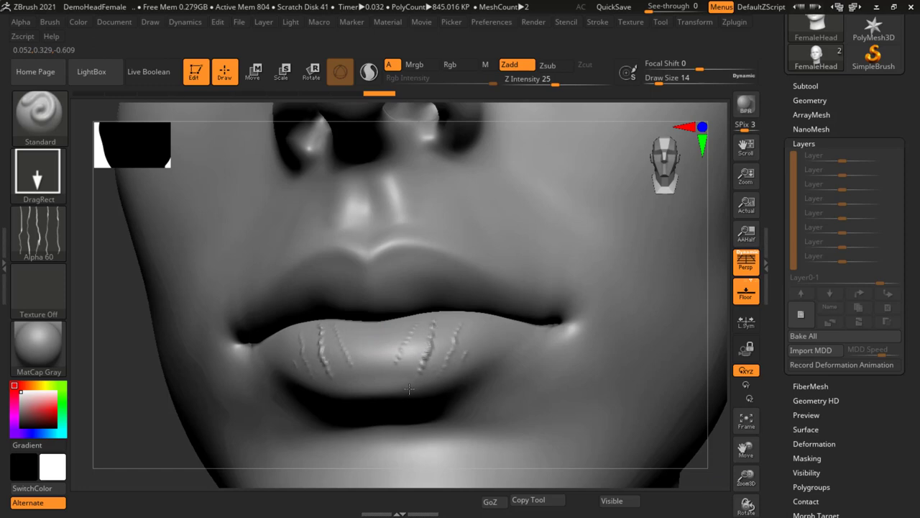
{"action": "key", "text": "ctrl+z"}
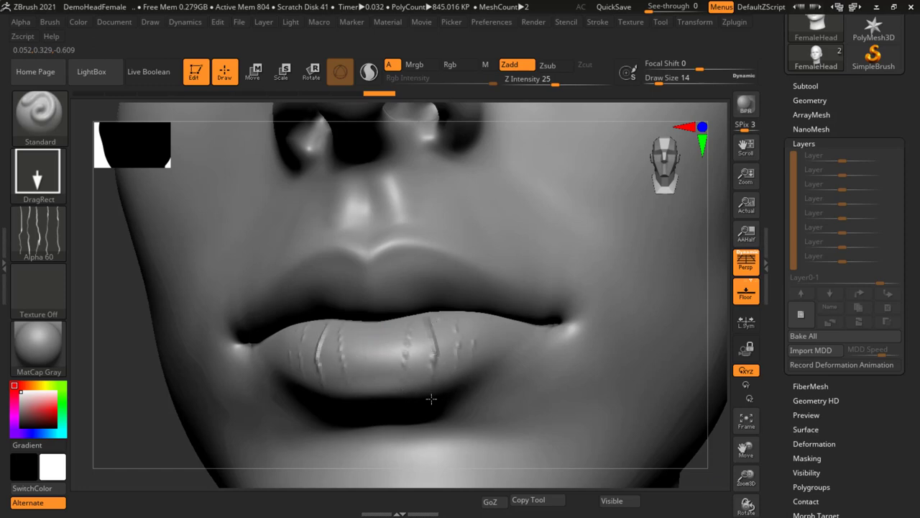
{"action": "key", "text": "ctrl+z"}
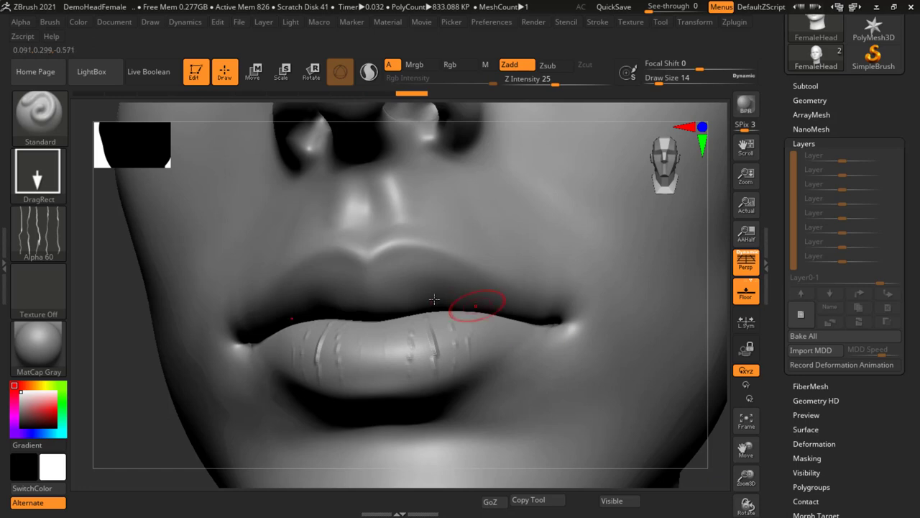
{"action": "key", "text": "ctrl+z"}
{"action": "key", "text": "ctrl+z"}
{"action": "key", "text": "ctrl+shift+z"}
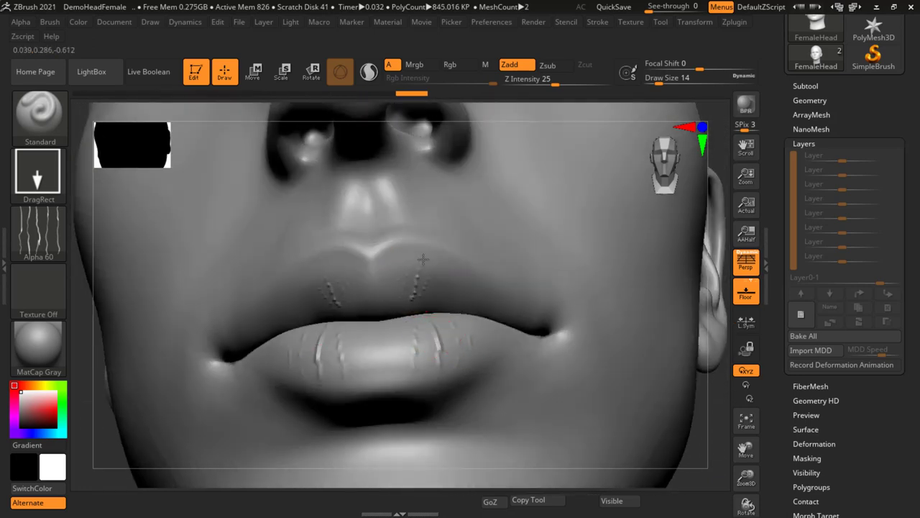
Stamp and deepen vertical creases on the upper lip, redoing history steps.
{"action": "left_click_drag", "start_coordinate": [422, 259], "coordinate": [421, 296]}
{"action": "mouse_move", "coordinate": [414, 252]}
{"action": "left_mouse_down"}
{"action": "mouse_move", "coordinate": [413, 309]}
{"action": "mouse_move", "coordinate": [424, 315]}
{"action": "mouse_move", "coordinate": [420, 277]}
{"action": "left_mouse_up"}
{"action": "key", "text": "ctrl+shift+z"}
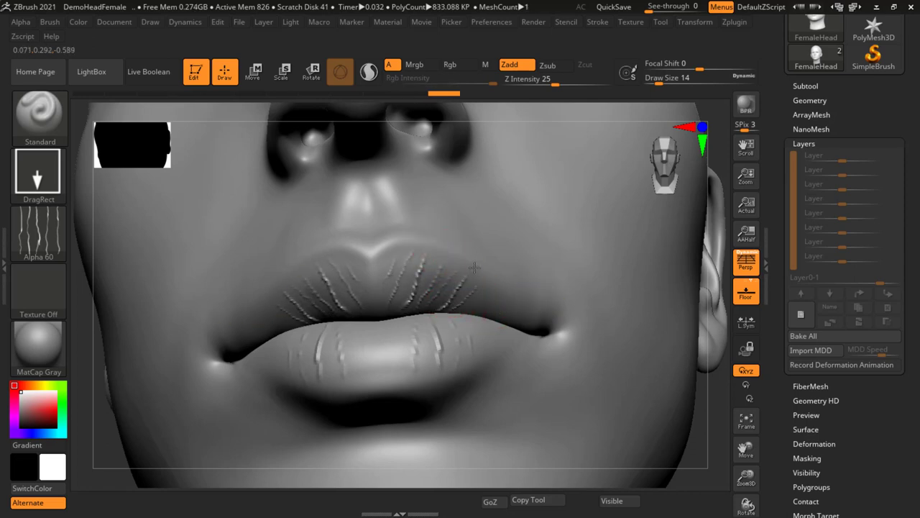
{"action": "key", "text": "ctrl+shift+z"}
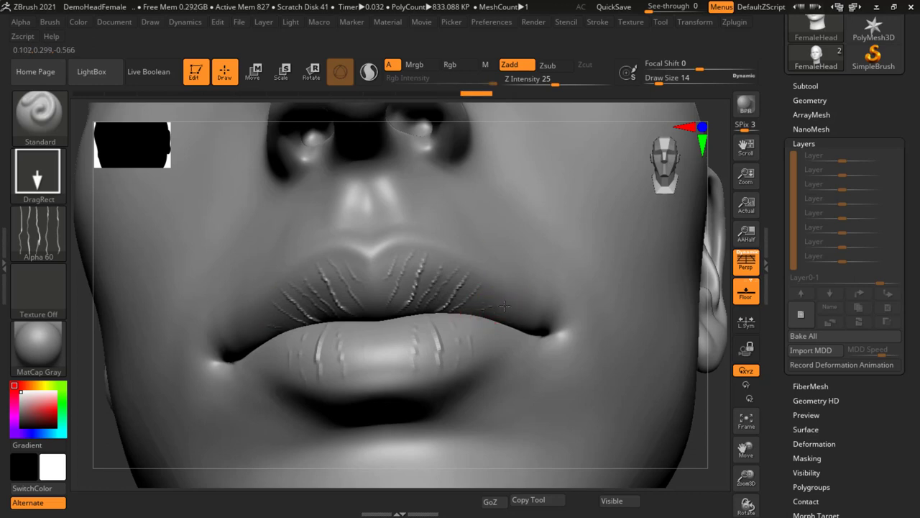
{"action": "key", "text": "ctrl+shift+z"}
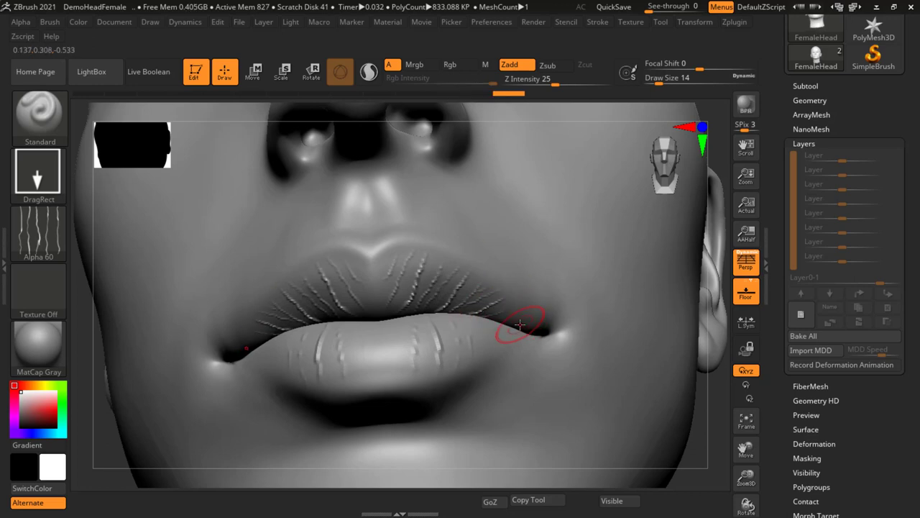
{"action": "key", "text": "ctrl+shift+z"}
Replace the curved lower-lip wrinkles with crack stamps across the lower lip's centre.
{"action": "right_click_drag", "start_coordinate": [539, 247], "coordinate": [490, 357]}
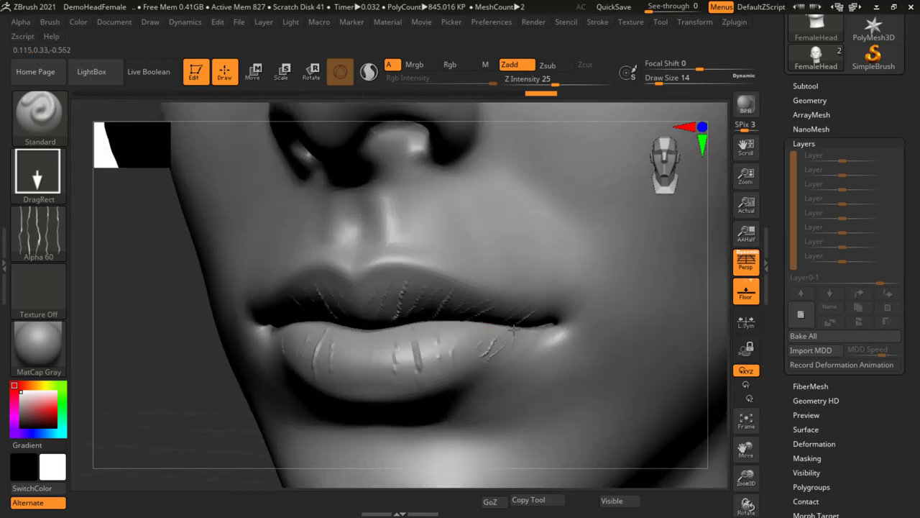
{"action": "key", "text": "ctrl+z"}
{"action": "right_click_drag", "start_coordinate": [484, 318], "coordinate": [392, 338], "text": "shift"}
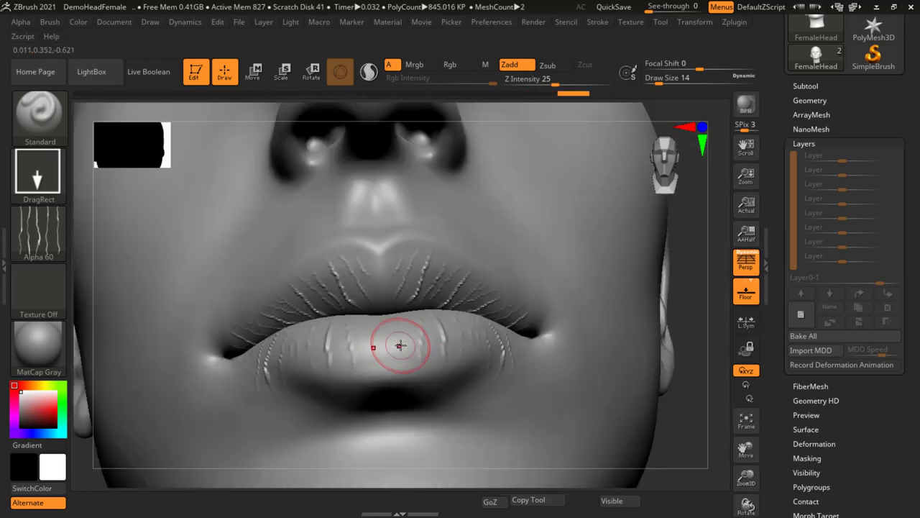
{"action": "left_click_drag", "start_coordinate": [378, 327], "coordinate": [388, 367]}
{"action": "left_click_drag", "start_coordinate": [417, 327], "coordinate": [392, 366]}
{"action": "left_click_drag", "start_coordinate": [363, 338], "coordinate": [381, 366]}
{"action": "left_click_drag", "start_coordinate": [413, 338], "coordinate": [396, 367]}
{"action": "left_click_drag", "start_coordinate": [367, 330], "coordinate": [385, 371]}
{"action": "key", "text": "ctrl+z"}
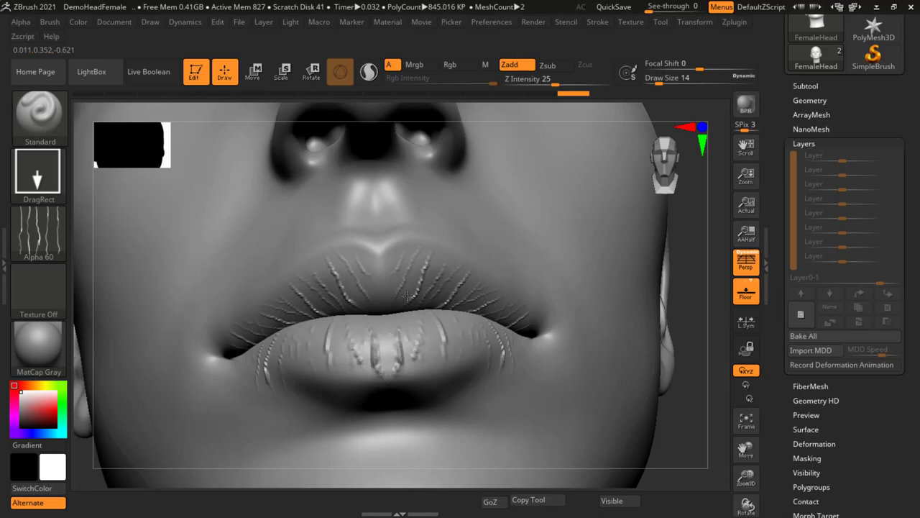
Add small crack wrinkles at the upper-lip centre and inspect the lips from below.
{"action": "mouse_move", "coordinate": [356, 251]}
{"action": "left_mouse_down"}
{"action": "mouse_move", "coordinate": [381, 280]}
{"action": "mouse_move", "coordinate": [388, 275]}
{"action": "left_mouse_up"}
{"action": "right_click_drag", "start_coordinate": [415, 271], "coordinate": [318, 350]}
{"action": "left_click_drag", "start_coordinate": [318, 349], "coordinate": [485, 334]}
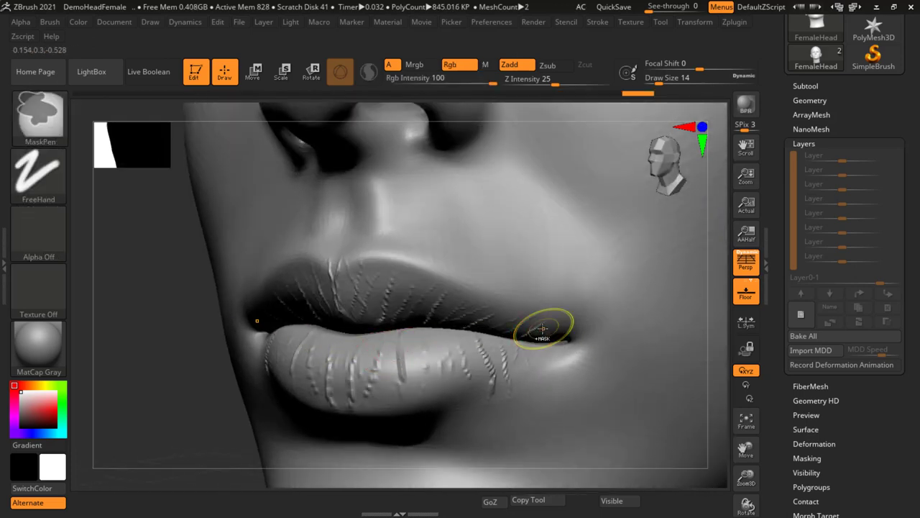
Toggle subdivision levels, then choose the speckled Alpha 24 as the brush alpha.
{"action": "key", "text": "shift+d"}
{"action": "mouse_move", "coordinate": [544, 323]}
{"action": "right_mouse_down"}
{"action": "mouse_move", "coordinate": [536, 287]}
{"action": "mouse_move", "coordinate": [469, 308]}
{"action": "mouse_move", "coordinate": [470, 329]}
{"action": "mouse_move", "coordinate": [505, 264]}
{"action": "mouse_move", "coordinate": [479, 292]}
{"action": "right_mouse_up"}
{"action": "key", "text": "d"}
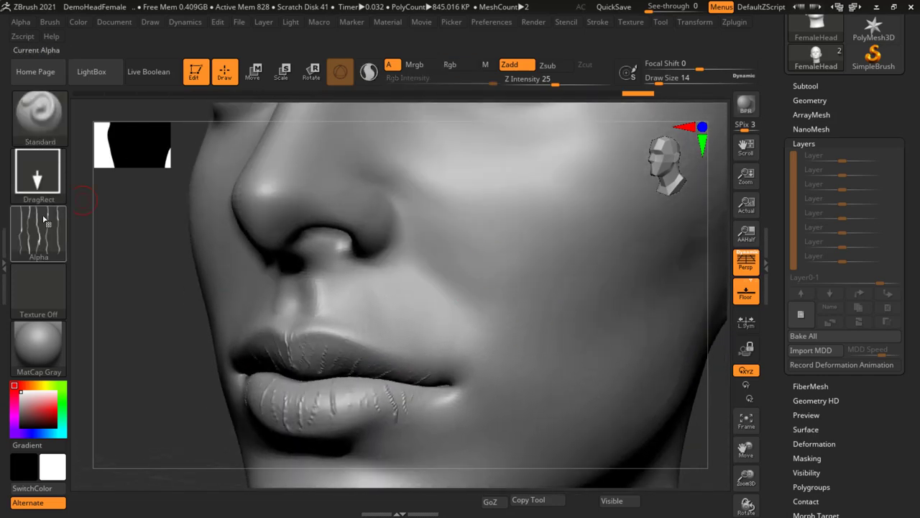
{"action": "left_click", "coordinate": [39, 234]}
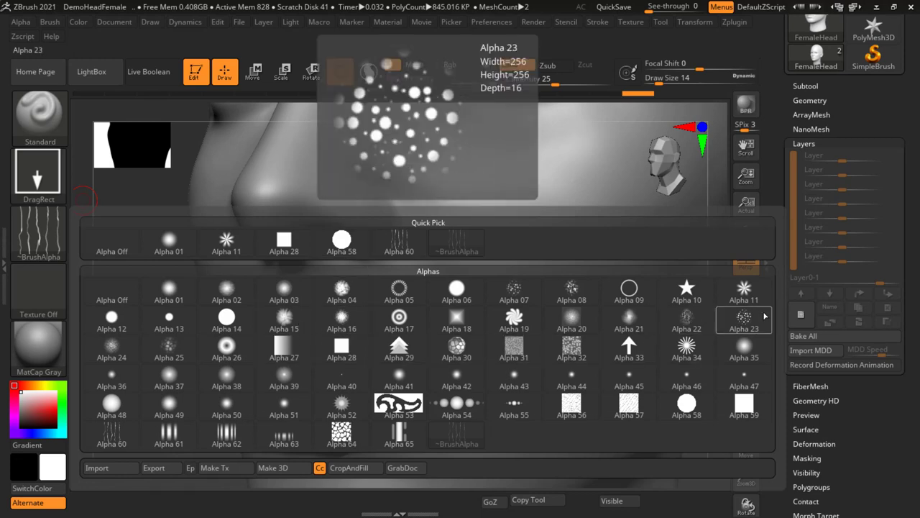
{"action": "left_click", "coordinate": [126, 351]}
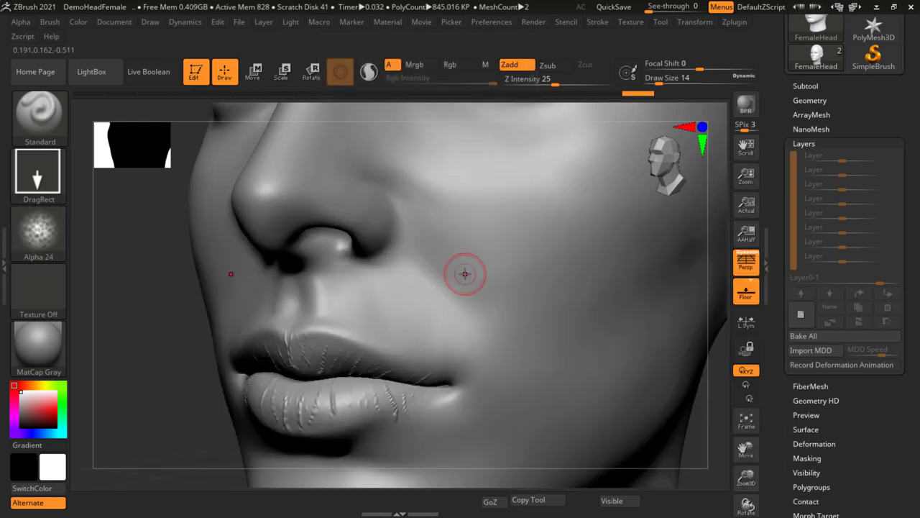
Raise Draw Size to 59 and stamp Alpha 24 bumps on the cheek, nose tip and lips.
{"action": "key", "text": "s"}
{"action": "left_click_drag", "start_coordinate": [465, 273], "coordinate": [529, 312]}
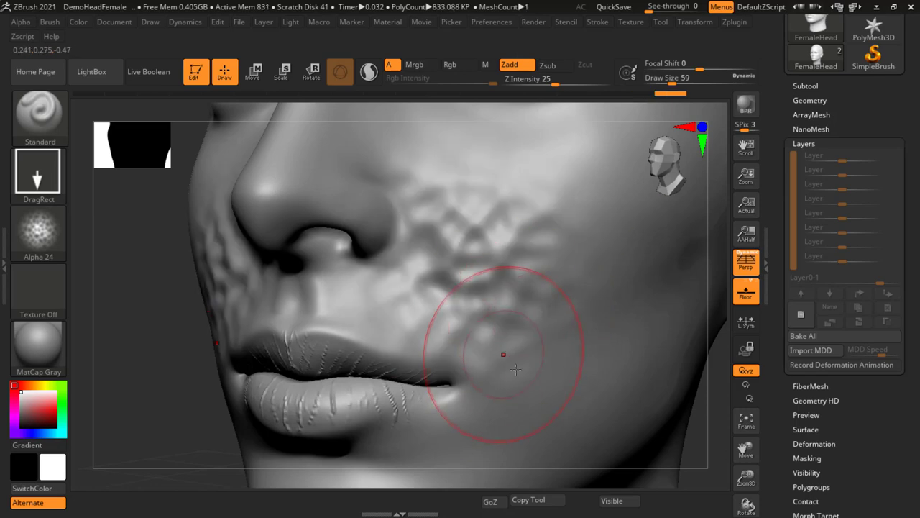
{"action": "left_click_drag", "start_coordinate": [352, 206], "coordinate": [369, 217]}
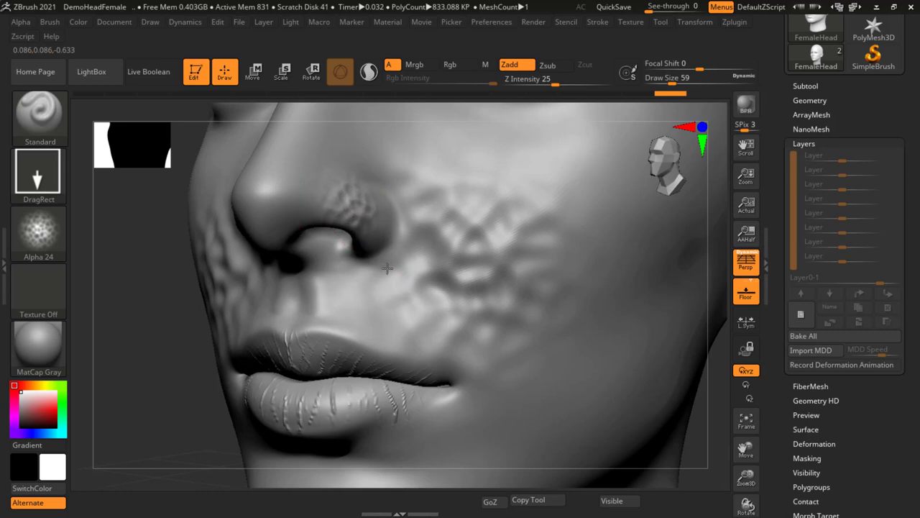
{"action": "left_click_drag", "start_coordinate": [264, 189], "coordinate": [286, 219]}
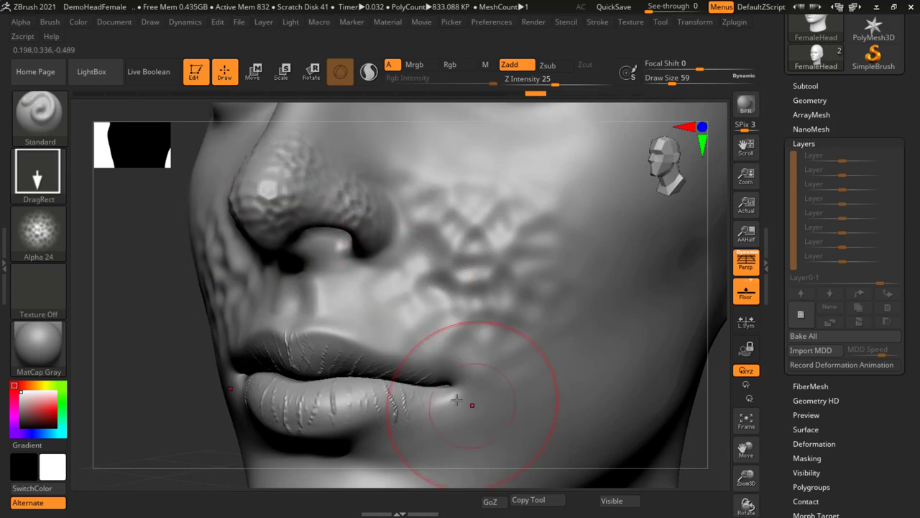
{"action": "left_click_drag", "start_coordinate": [428, 376], "coordinate": [338, 424]}
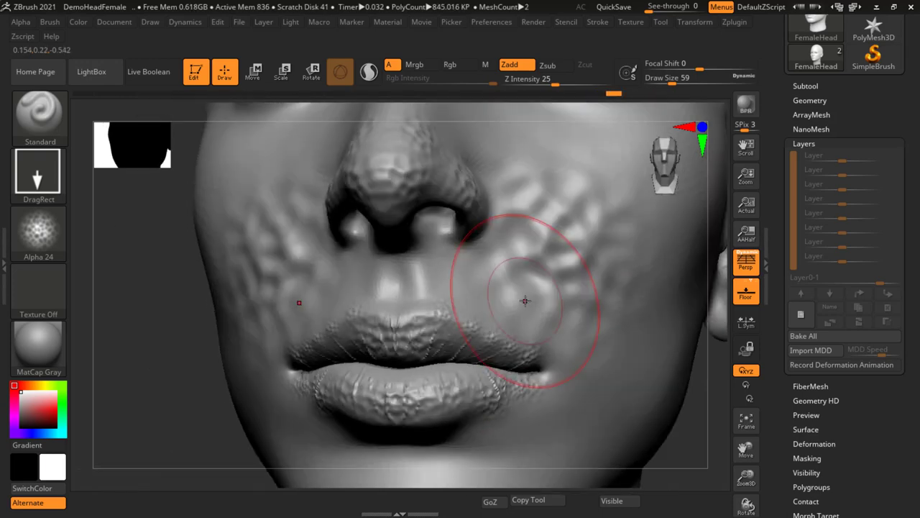
{"action": "mouse_move", "coordinate": [509, 297]}
{"action": "left_mouse_down"}
{"action": "mouse_move", "coordinate": [401, 277]}
{"action": "mouse_move", "coordinate": [421, 390]}
{"action": "left_mouse_up"}
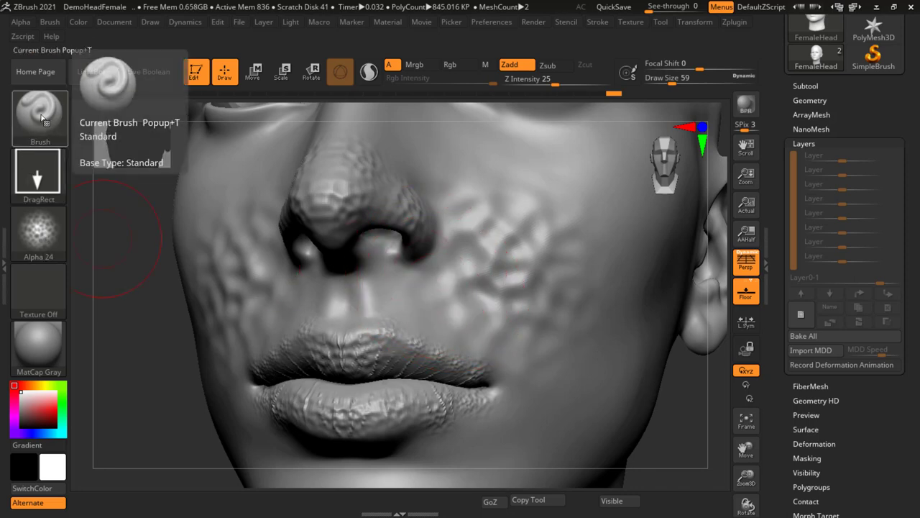
Pick HistoryRecall from the brush library filtered to names starting with H.
{"action": "left_click", "coordinate": [42, 117]}
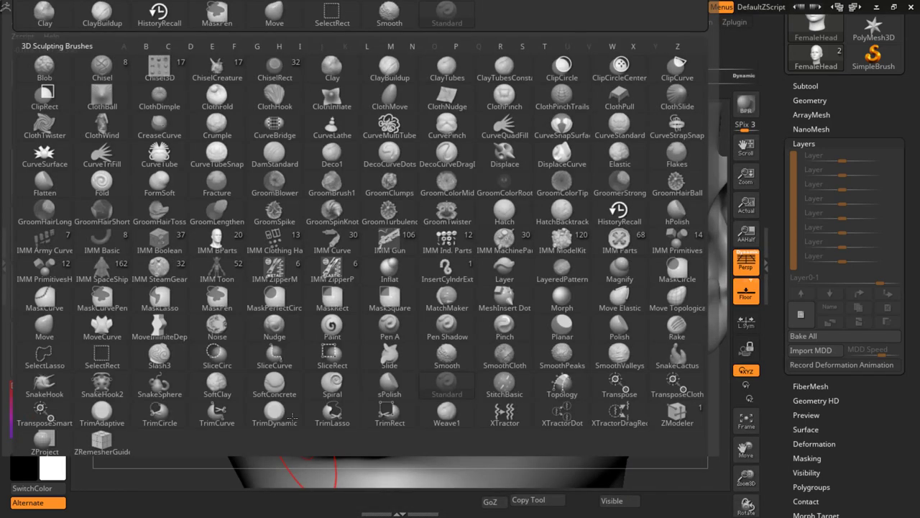
{"action": "key", "text": "h"}
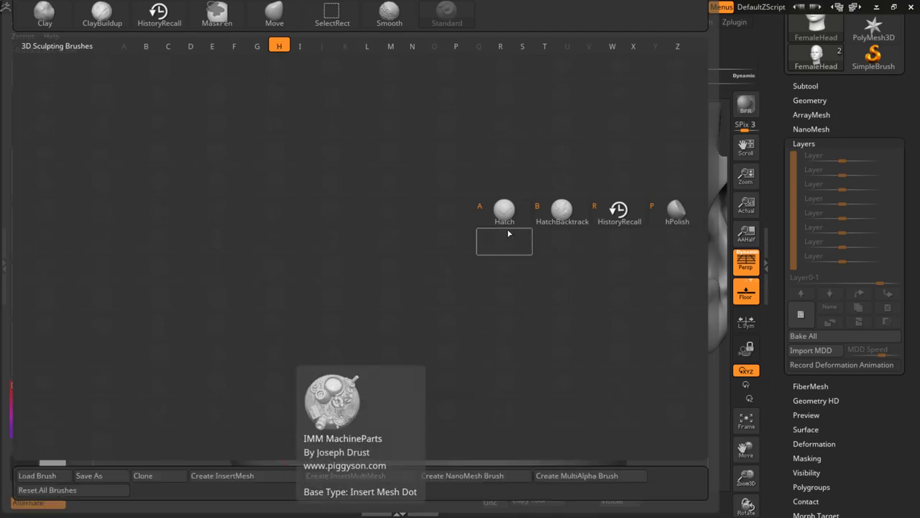
{"action": "left_click", "coordinate": [618, 212]}
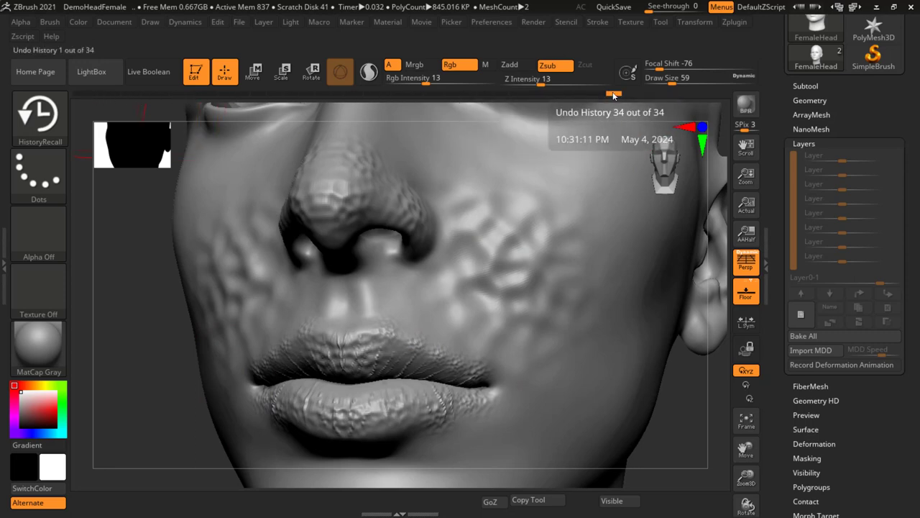
Mark undo step 10 as the recall point, then return the history slider to step 34.
{"action": "left_click_drag", "start_coordinate": [616, 94], "coordinate": [454, 95]}
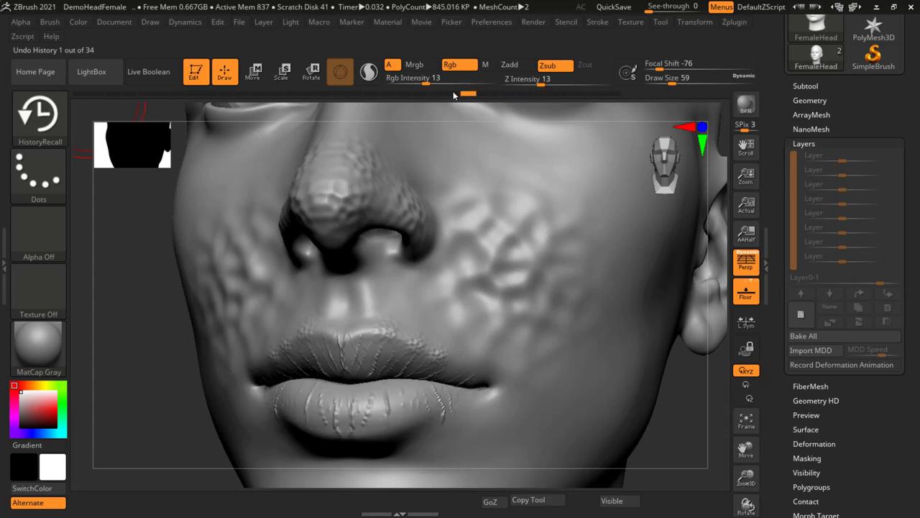
{"action": "mouse_move", "coordinate": [363, 92]}
{"action": "left_mouse_down"}
{"action": "mouse_move", "coordinate": [181, 99]}
{"action": "mouse_move", "coordinate": [226, 106]}
{"action": "left_mouse_up"}
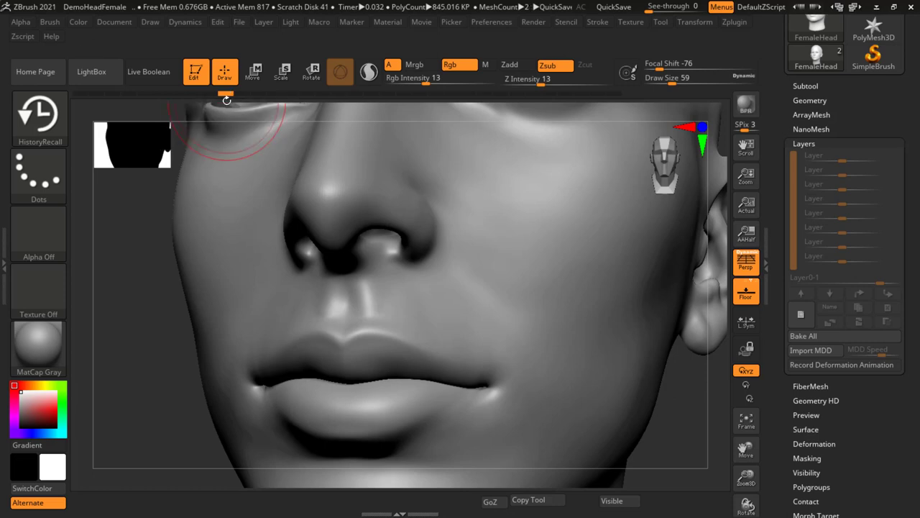
{"action": "key", "text": "ctrl"}
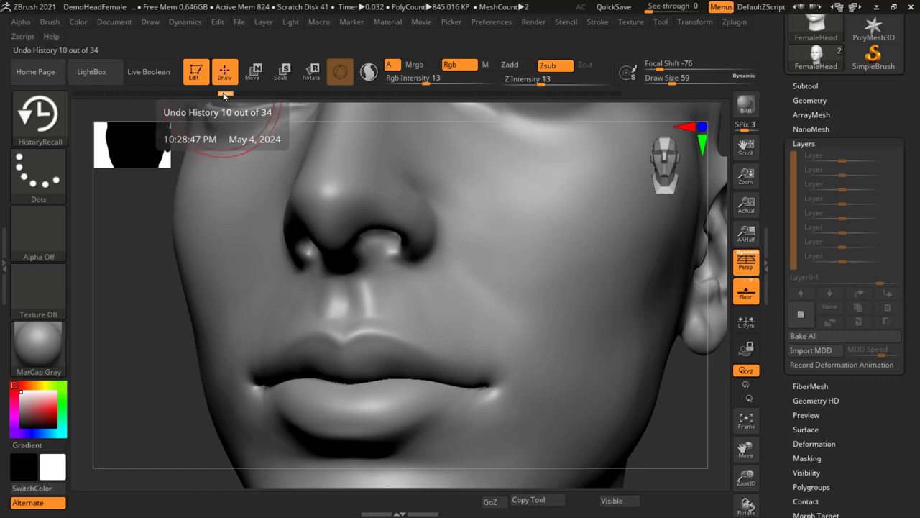
{"action": "left_click_drag", "start_coordinate": [224, 95], "coordinate": [266, 99]}
{"action": "left_click_drag", "start_coordinate": [339, 102], "coordinate": [693, 113]}
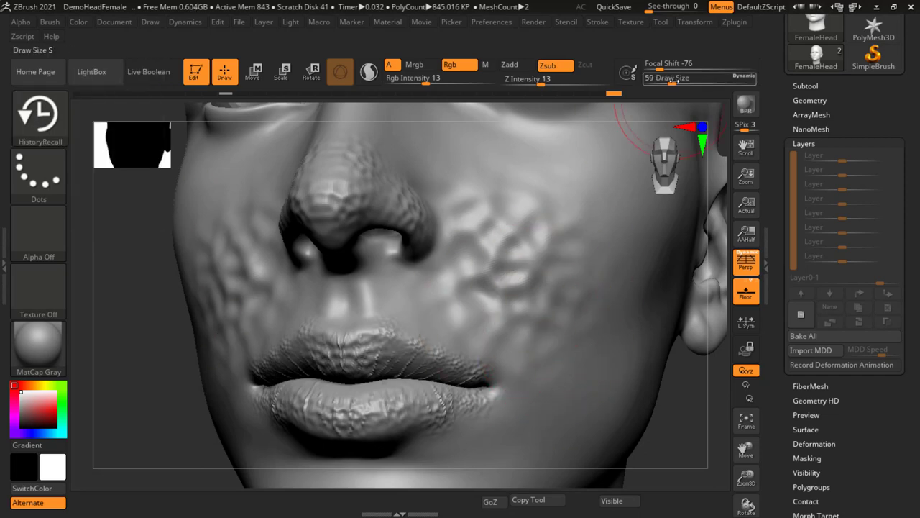
At Draw Size 33, paint the right cheek and nasolabial fold back to smooth skin.
{"action": "left_click_drag", "start_coordinate": [676, 81], "coordinate": [668, 85]}
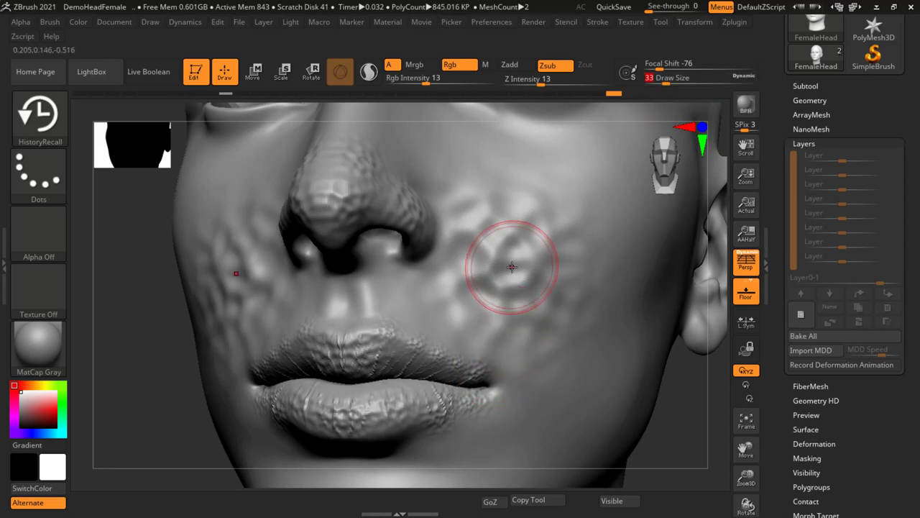
{"action": "left_click_drag", "start_coordinate": [512, 267], "coordinate": [558, 242]}
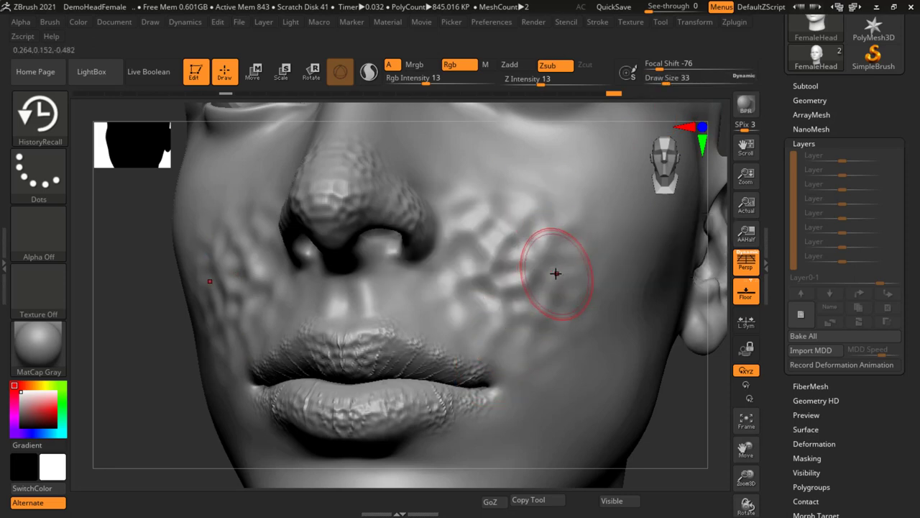
{"action": "left_click", "coordinate": [556, 274]}
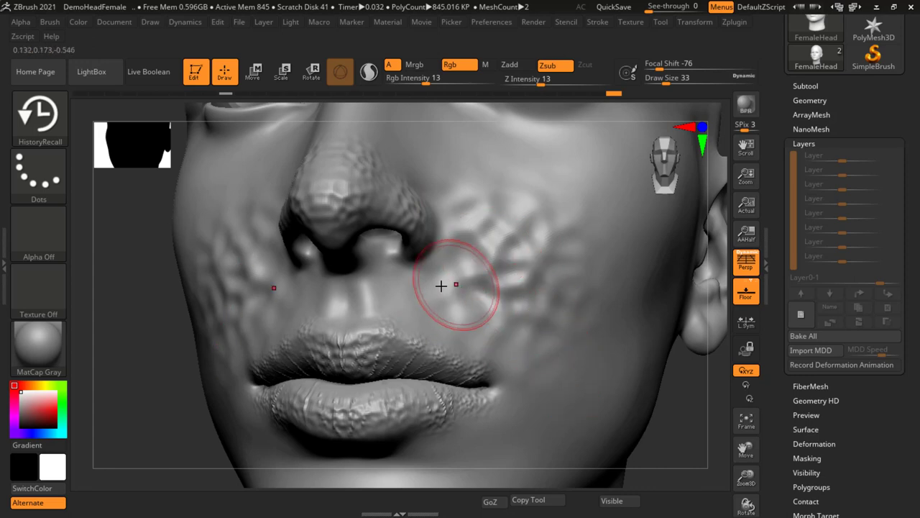
{"action": "left_click_drag", "start_coordinate": [516, 233], "coordinate": [473, 278]}
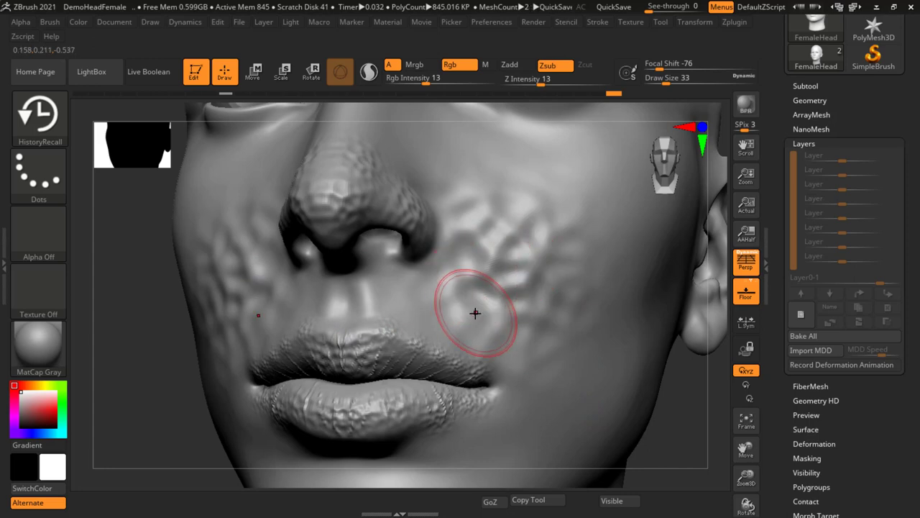
{"action": "mouse_move", "coordinate": [475, 313]}
{"action": "left_mouse_down", "text": "shift"}
{"action": "mouse_move", "coordinate": [522, 275]}
{"action": "mouse_move", "coordinate": [505, 223]}
{"action": "mouse_move", "coordinate": [483, 214]}
{"action": "mouse_move", "coordinate": [505, 295]}
{"action": "mouse_move", "coordinate": [532, 312]}
{"action": "mouse_move", "coordinate": [497, 194]}
{"action": "mouse_move", "coordinate": [593, 270]}
{"action": "left_mouse_up", "text": "shift"}
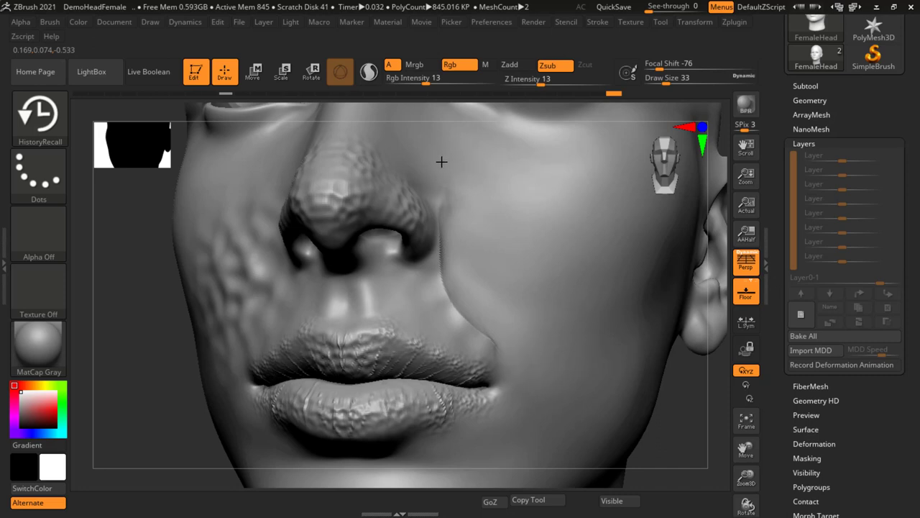
{"action": "left_click_drag", "start_coordinate": [462, 192], "coordinate": [469, 279], "text": "shift"}
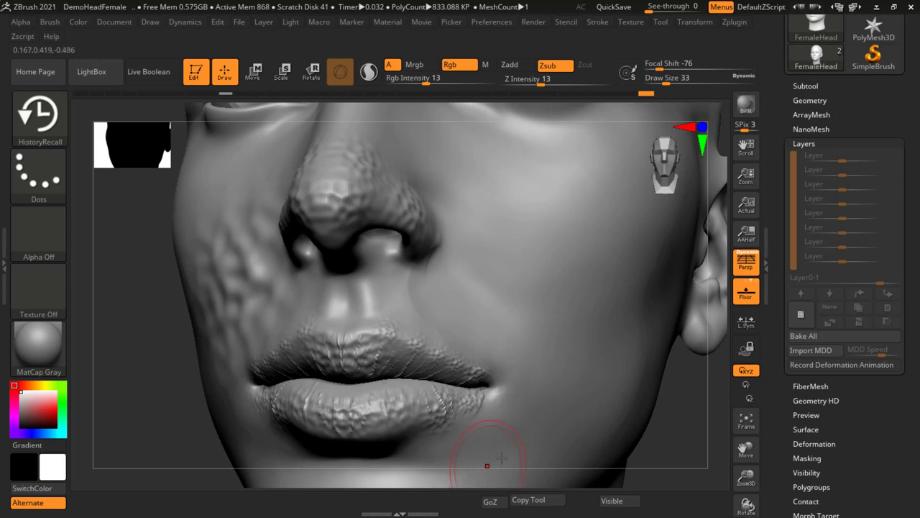
Zoom in and erase the lumpy texture below the eye on the other cheek.
{"action": "left_click_drag", "start_coordinate": [463, 318], "coordinate": [525, 307], "text": "alt"}
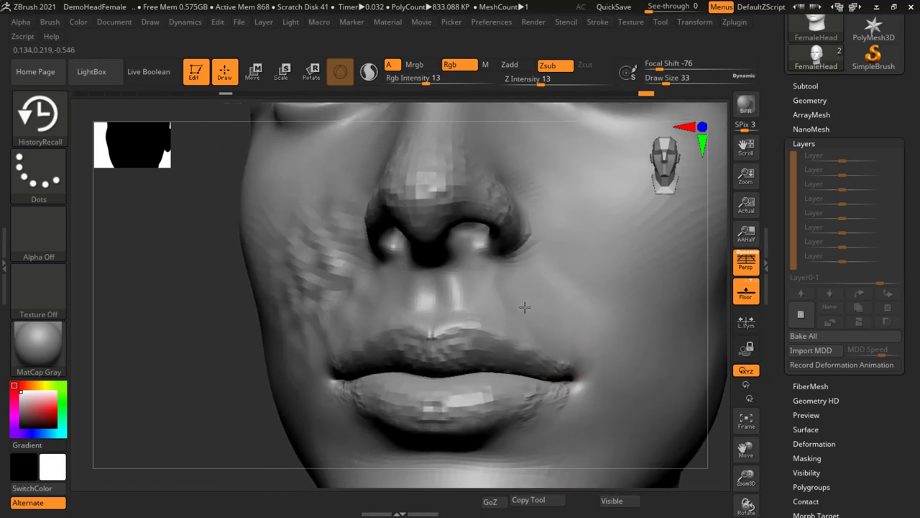
{"action": "left_click_drag", "start_coordinate": [298, 288], "coordinate": [359, 230]}
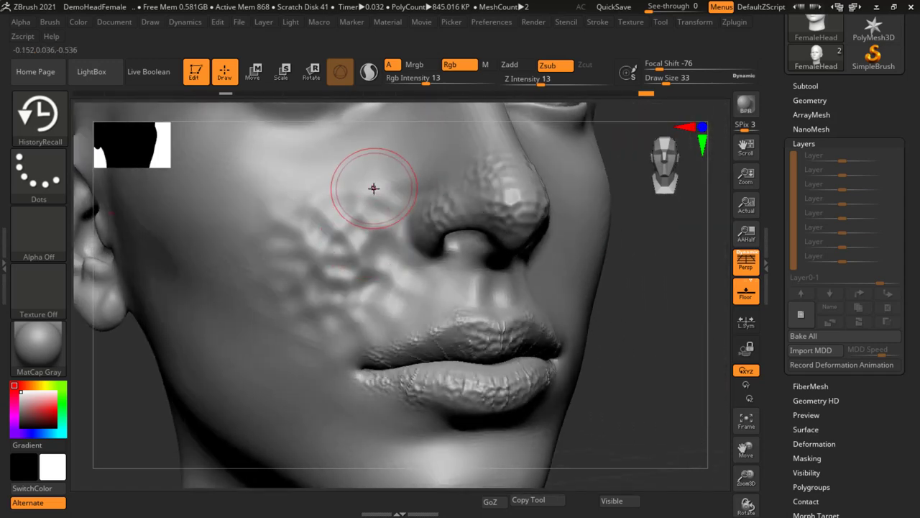
{"action": "left_click_drag", "start_coordinate": [374, 188], "coordinate": [338, 274], "text": "shift"}
{"action": "left_click_drag", "start_coordinate": [345, 199], "coordinate": [281, 273], "text": "shift"}
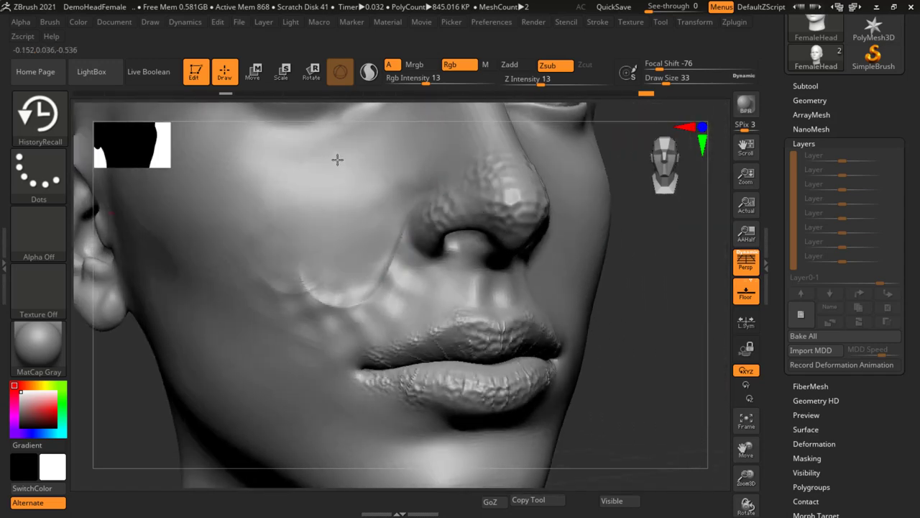
Smooth the bumps along the nasolabial fold, mouth corner, lips and cheek beside the nose.
{"action": "left_click_drag", "start_coordinate": [264, 318], "coordinate": [306, 267], "text": "shift"}
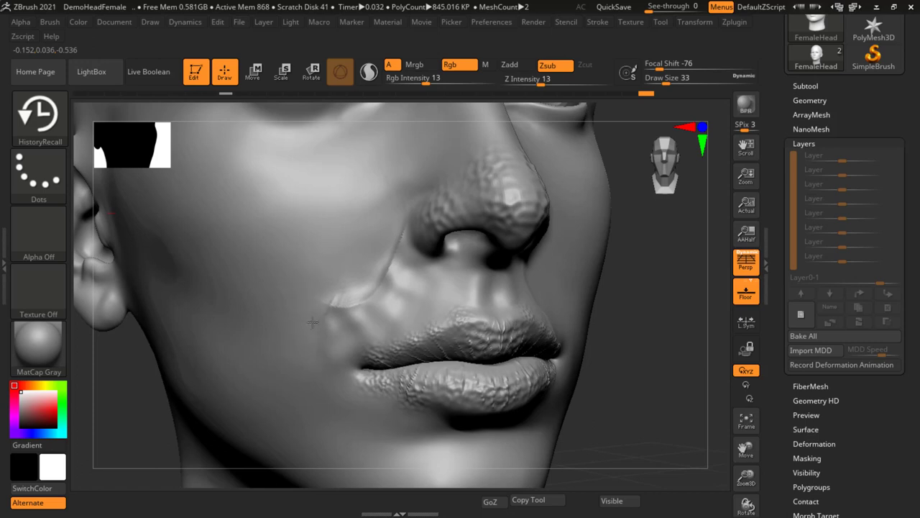
{"action": "left_click_drag", "start_coordinate": [312, 322], "coordinate": [359, 286], "text": "shift"}
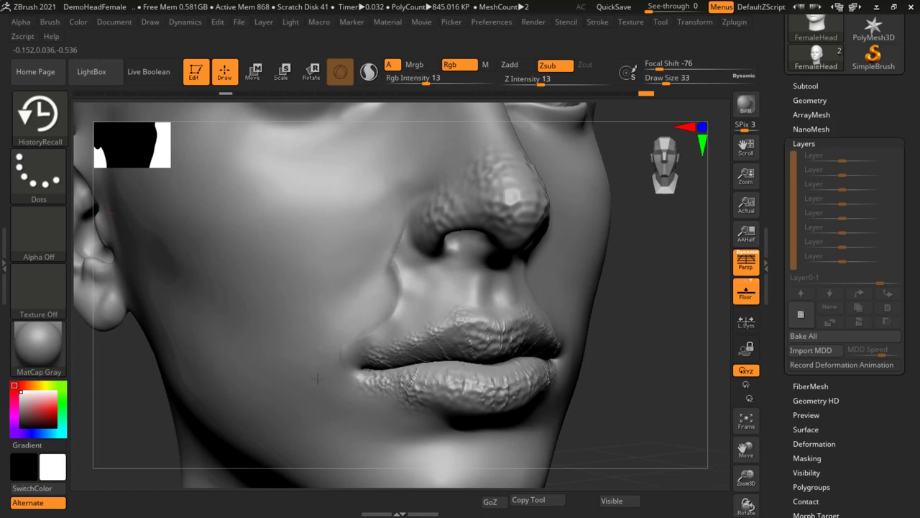
{"action": "left_click_drag", "start_coordinate": [318, 378], "coordinate": [350, 330], "text": "shift"}
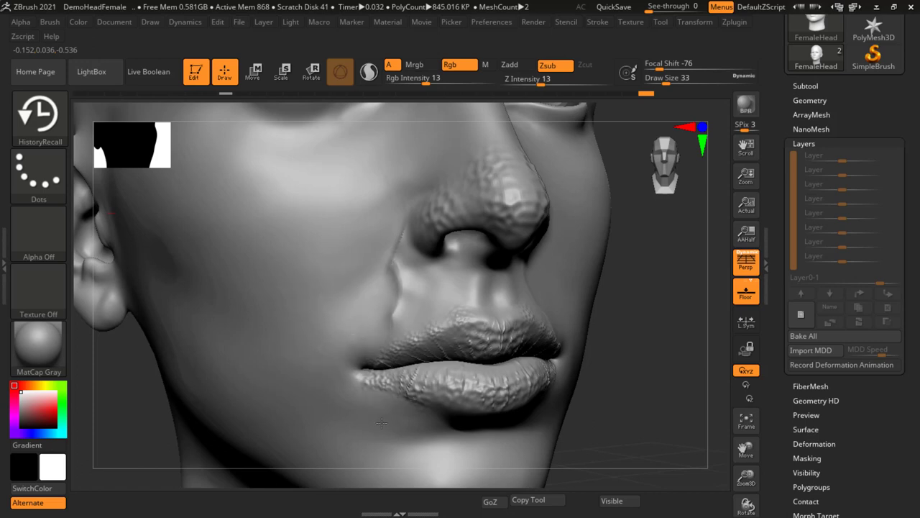
{"action": "mouse_move", "coordinate": [352, 389]}
{"action": "left_mouse_down", "text": "shift"}
{"action": "mouse_move", "coordinate": [489, 381]}
{"action": "mouse_move", "coordinate": [369, 288]}
{"action": "left_mouse_up", "text": "shift"}
{"action": "mouse_move", "coordinate": [369, 287]}
{"action": "right_mouse_down"}
{"action": "mouse_move", "coordinate": [516, 312]}
{"action": "mouse_move", "coordinate": [340, 315]}
{"action": "right_mouse_up"}
{"action": "left_click_drag", "start_coordinate": [341, 314], "coordinate": [360, 287], "text": "shift"}
{"action": "mouse_move", "coordinate": [359, 302]}
{"action": "right_mouse_down", "text": "ctrl"}
{"action": "mouse_move", "coordinate": [291, 169]}
{"action": "mouse_move", "coordinate": [519, 257]}
{"action": "mouse_move", "coordinate": [425, 343]}
{"action": "mouse_move", "coordinate": [394, 215]}
{"action": "mouse_move", "coordinate": [535, 274]}
{"action": "mouse_move", "coordinate": [544, 287]}
{"action": "right_mouse_up", "text": "ctrl"}
Use the Standard brush (B, S, T) to sculpt several raised ridges fanning across the under-eye cheek, then show the brush library.
{"action": "mouse_move", "coordinate": [425, 258]}
{"action": "right_mouse_down", "text": "ctrl"}
{"action": "mouse_move", "coordinate": [561, 233]}
{"action": "mouse_move", "coordinate": [503, 245]}
{"action": "right_mouse_up", "text": "ctrl"}
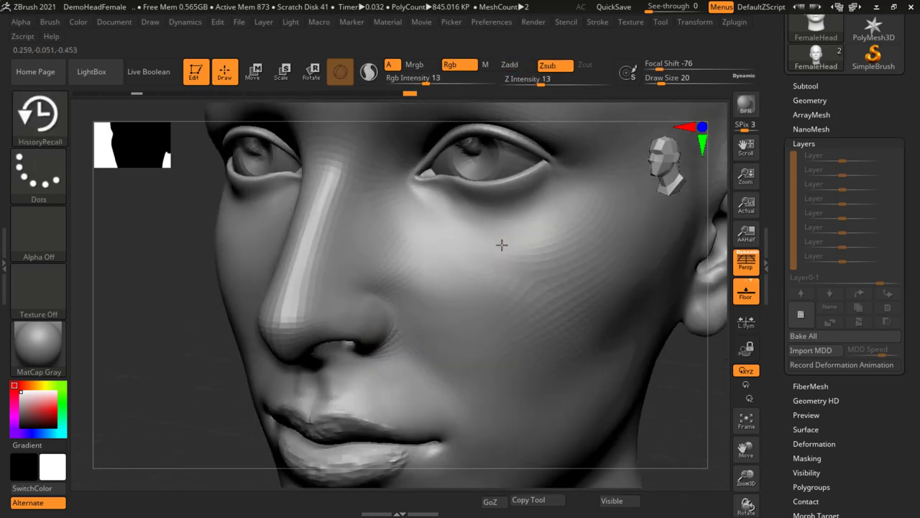
{"action": "right_click_drag", "start_coordinate": [558, 242], "coordinate": [460, 237]}
{"action": "key", "text": "b"}
{"action": "key", "text": "s"}
{"action": "key", "text": "t"}
{"action": "left_click_drag", "start_coordinate": [334, 186], "coordinate": [511, 188]}
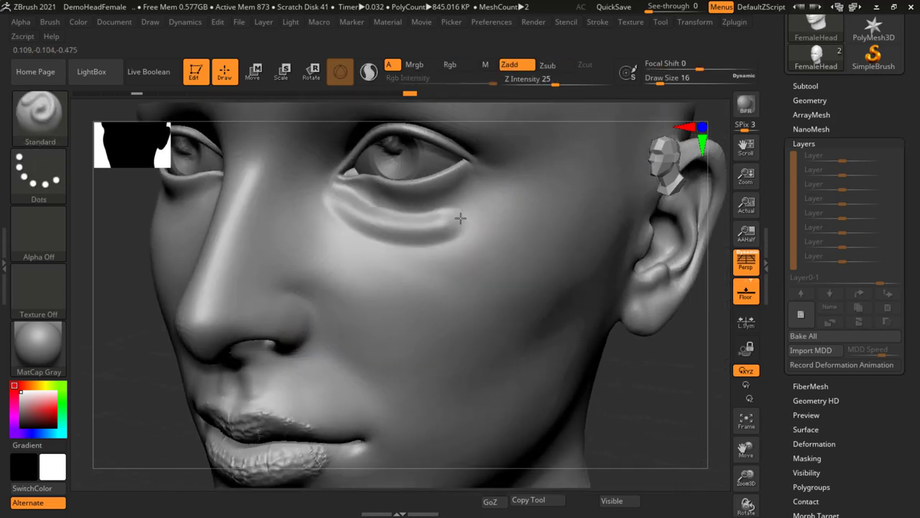
{"action": "left_click_drag", "start_coordinate": [348, 205], "coordinate": [467, 231]}
{"action": "mouse_move", "coordinate": [338, 225]}
{"action": "left_mouse_down"}
{"action": "mouse_move", "coordinate": [454, 287]}
{"action": "mouse_move", "coordinate": [403, 338]}
{"action": "left_mouse_up"}
{"action": "right_click_drag", "start_coordinate": [402, 338], "coordinate": [462, 308]}
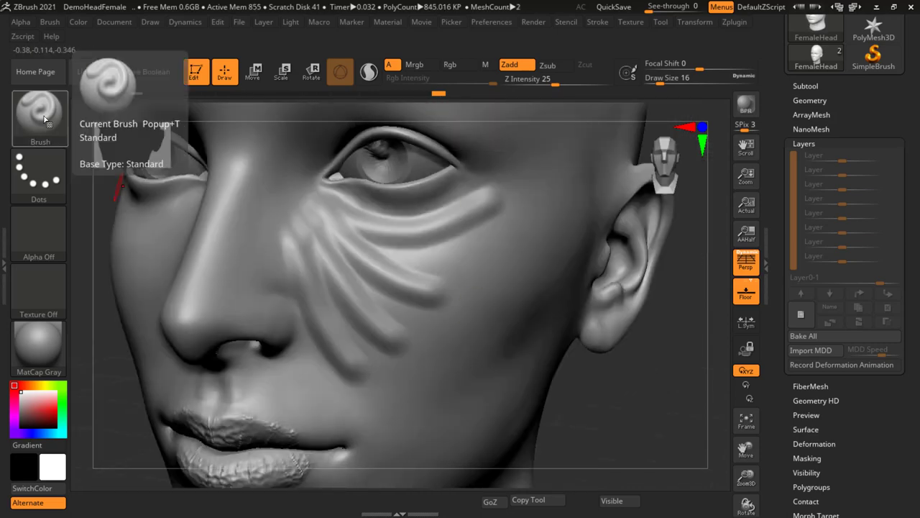
{"action": "left_click", "coordinate": [45, 120]}
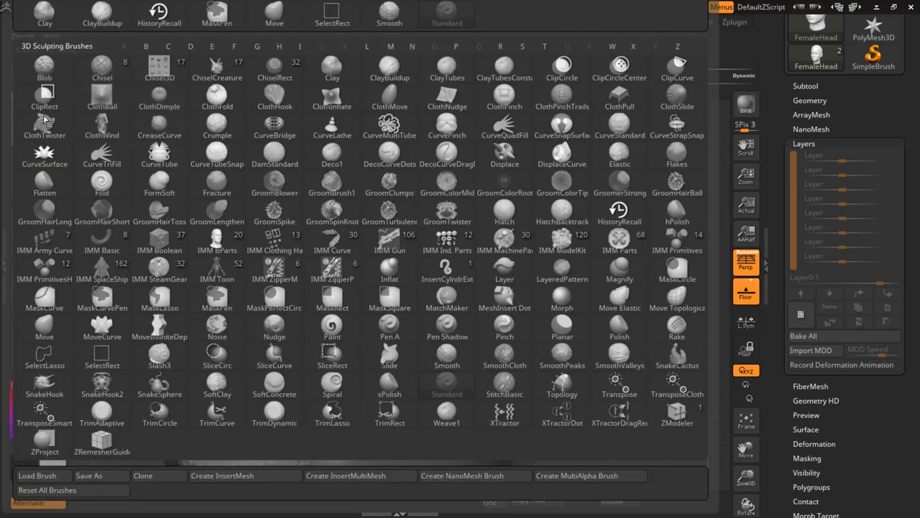
Select HistoryRecall, mark the pre-ridge history step as recall point, and return to step 51 of 51.
{"action": "key", "text": "h"}
{"action": "left_click", "coordinate": [616, 215]}
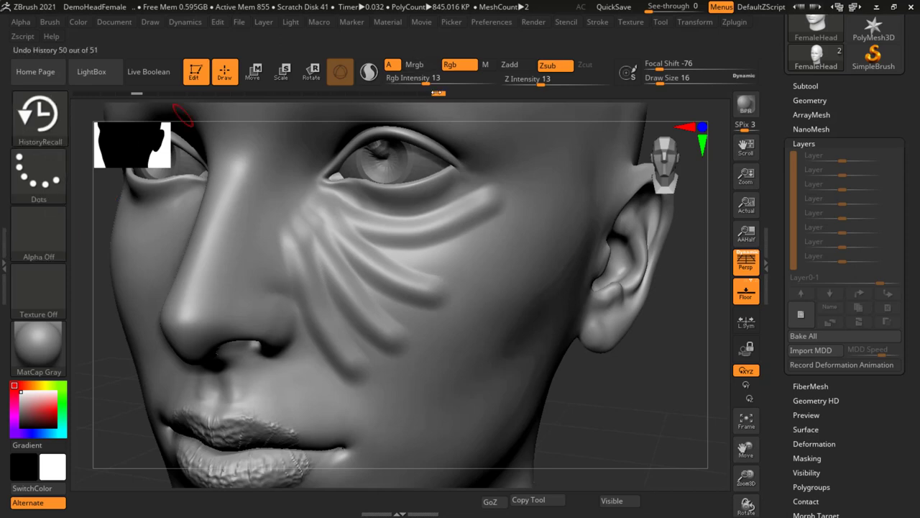
{"action": "mouse_move", "coordinate": [420, 92]}
{"action": "left_mouse_down"}
{"action": "mouse_move", "coordinate": [393, 96]}
{"action": "mouse_move", "coordinate": [405, 99]}
{"action": "left_mouse_up"}
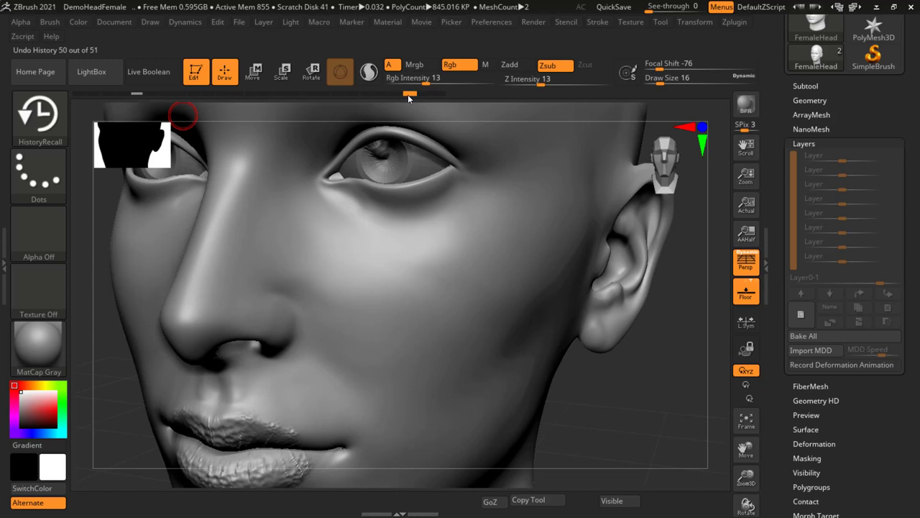
{"action": "left_click_drag", "start_coordinate": [359, 209], "coordinate": [362, 218]}
{"action": "key", "text": "ctrl"}
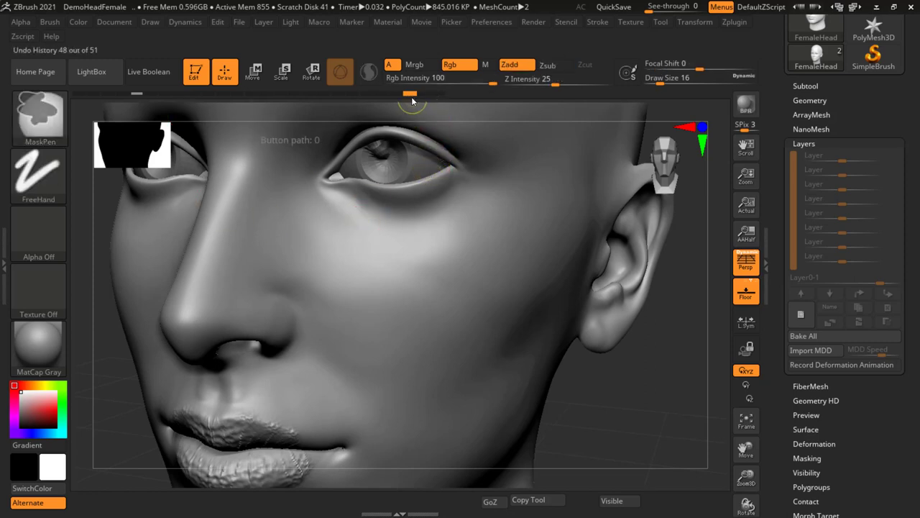
{"action": "left_click", "coordinate": [412, 94], "text": "ctrl"}
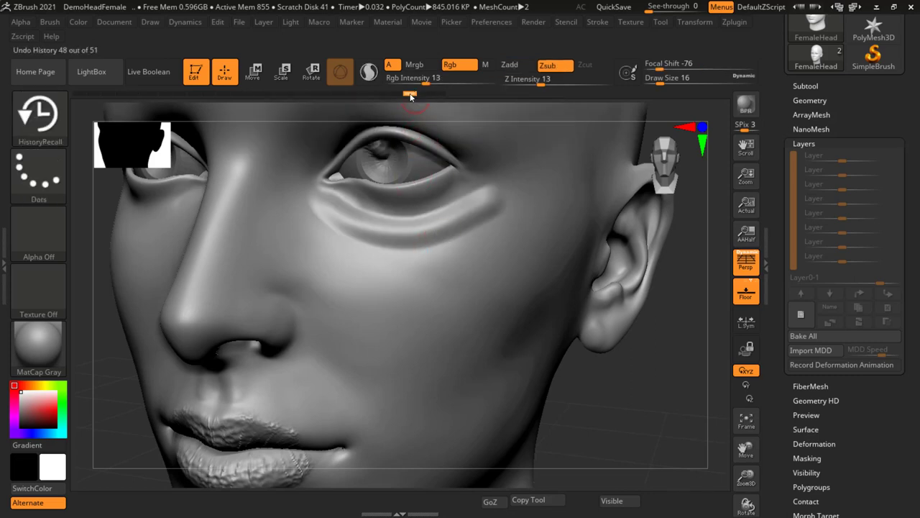
{"action": "left_click", "coordinate": [439, 94]}
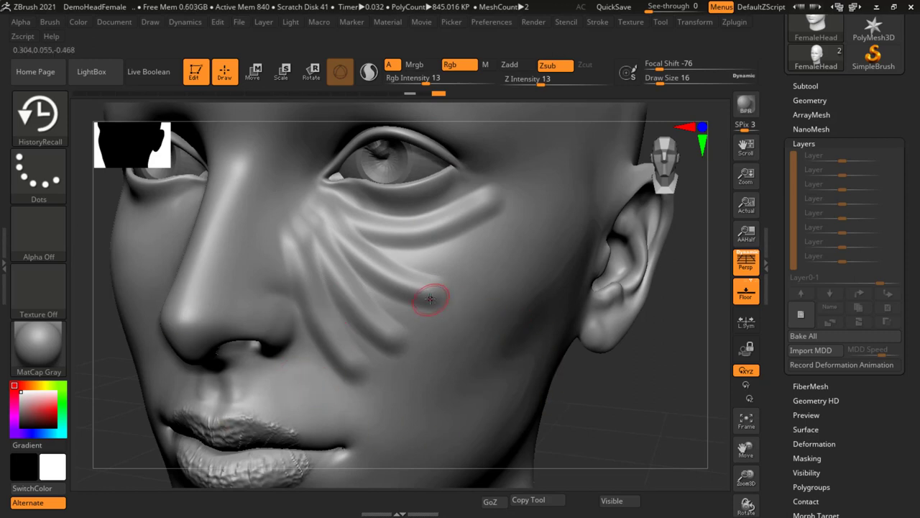
Paint out the diagonal mid-cheek ridges with HistoryRecall, leaving the curves beneath the eye.
{"action": "mouse_move", "coordinate": [455, 297]}
{"action": "left_mouse_down"}
{"action": "mouse_move", "coordinate": [391, 263]}
{"action": "mouse_move", "coordinate": [317, 202]}
{"action": "left_mouse_up"}
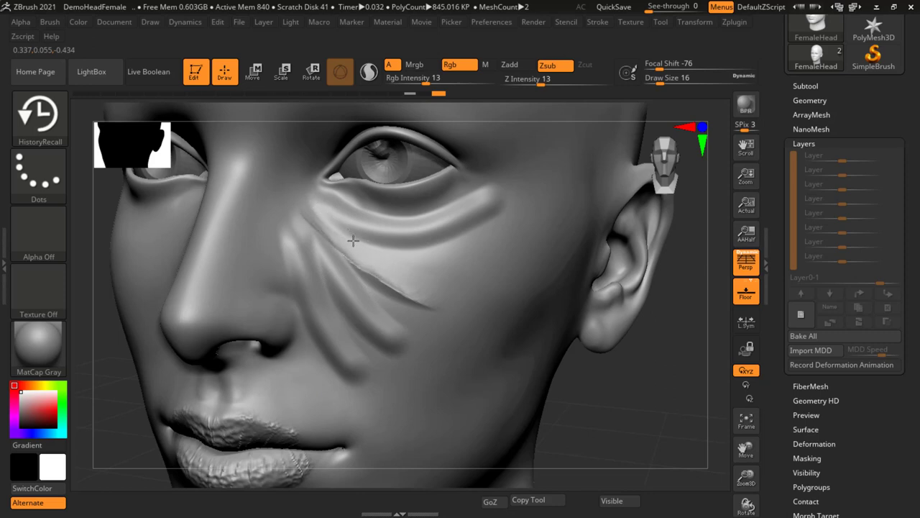
{"action": "left_click_drag", "start_coordinate": [353, 240], "coordinate": [401, 281]}
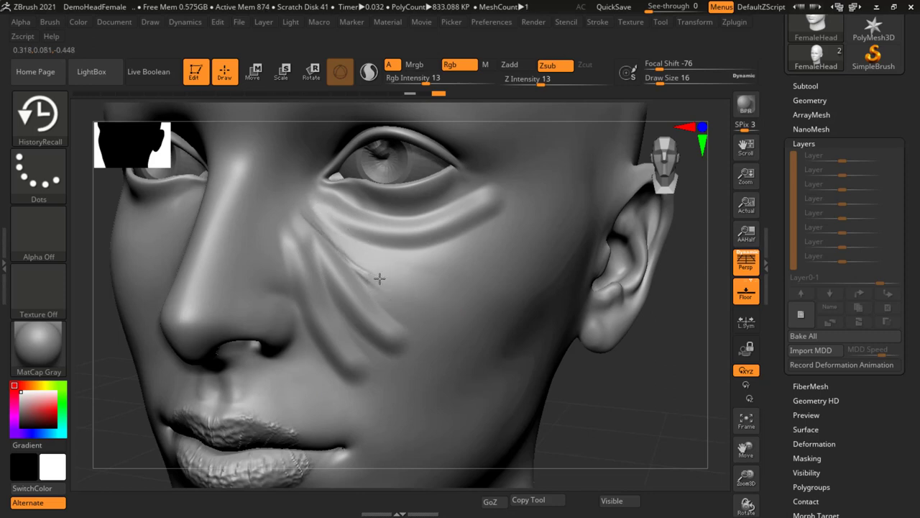
{"action": "left_click_drag", "start_coordinate": [351, 256], "coordinate": [294, 212]}
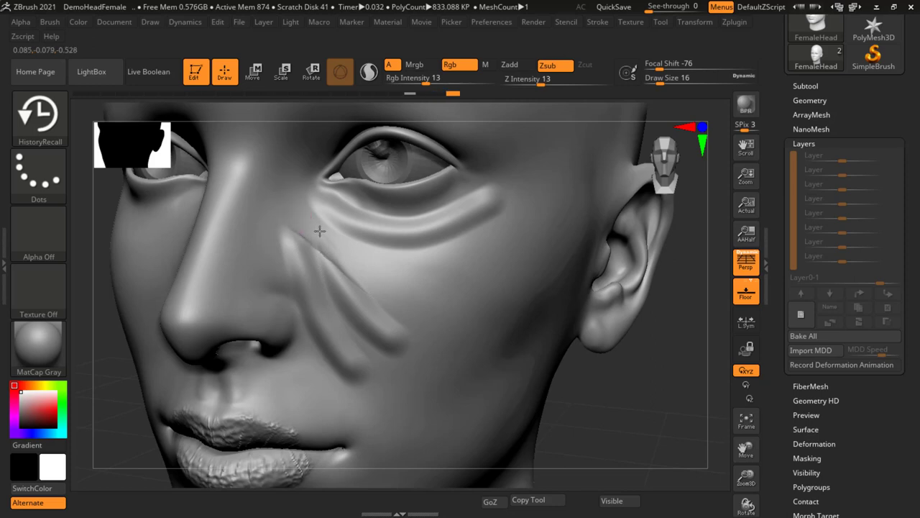
{"action": "mouse_move", "coordinate": [417, 347]}
{"action": "left_mouse_down"}
{"action": "mouse_move", "coordinate": [302, 241]}
{"action": "mouse_move", "coordinate": [296, 253]}
{"action": "mouse_move", "coordinate": [318, 312]}
{"action": "mouse_move", "coordinate": [356, 377]}
{"action": "left_mouse_up"}
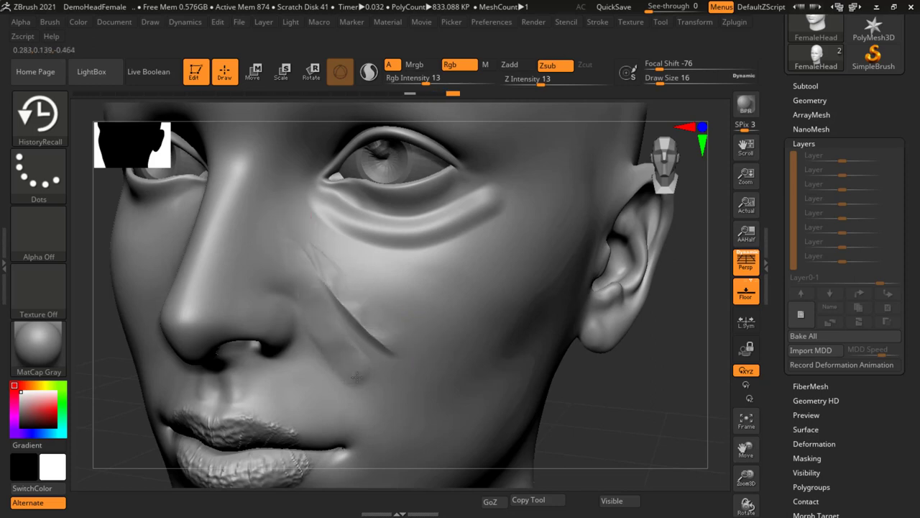
{"action": "left_click_drag", "start_coordinate": [347, 344], "coordinate": [351, 380]}
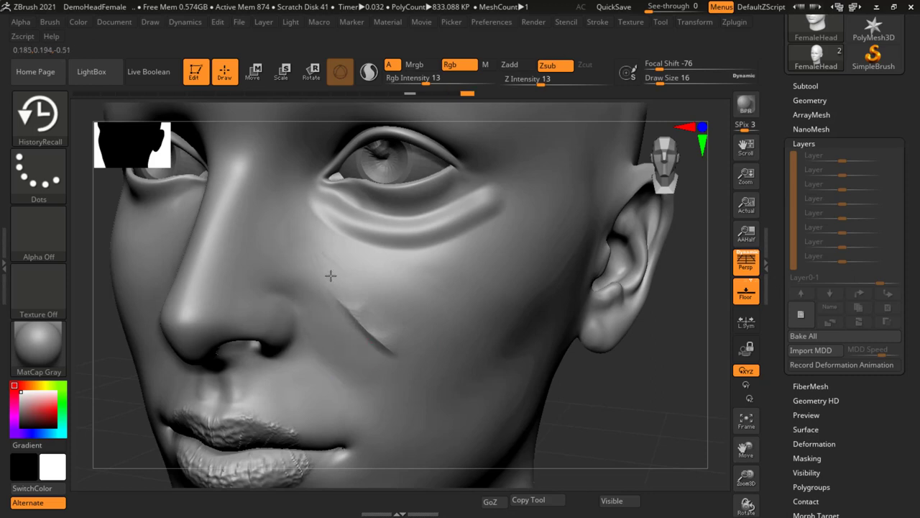
{"action": "left_click_drag", "start_coordinate": [388, 347], "coordinate": [328, 277]}
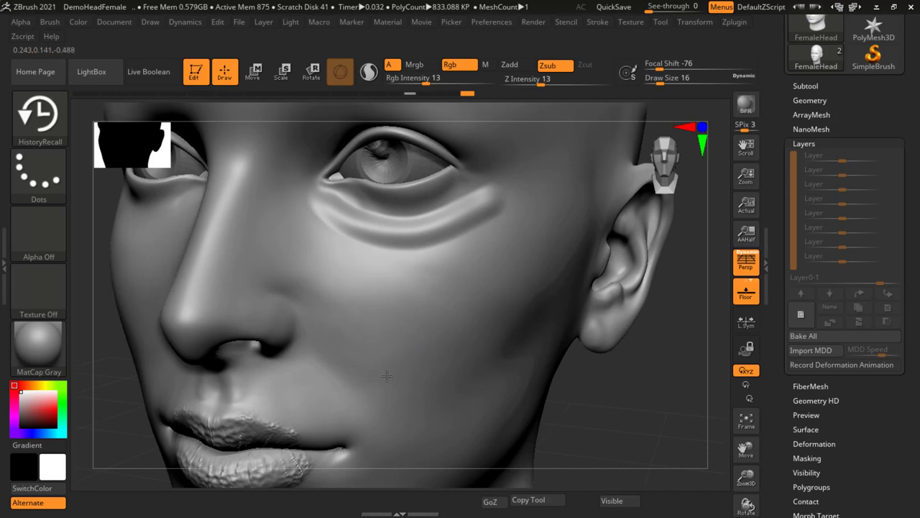
{"action": "left_click_drag", "start_coordinate": [365, 318], "coordinate": [396, 320]}
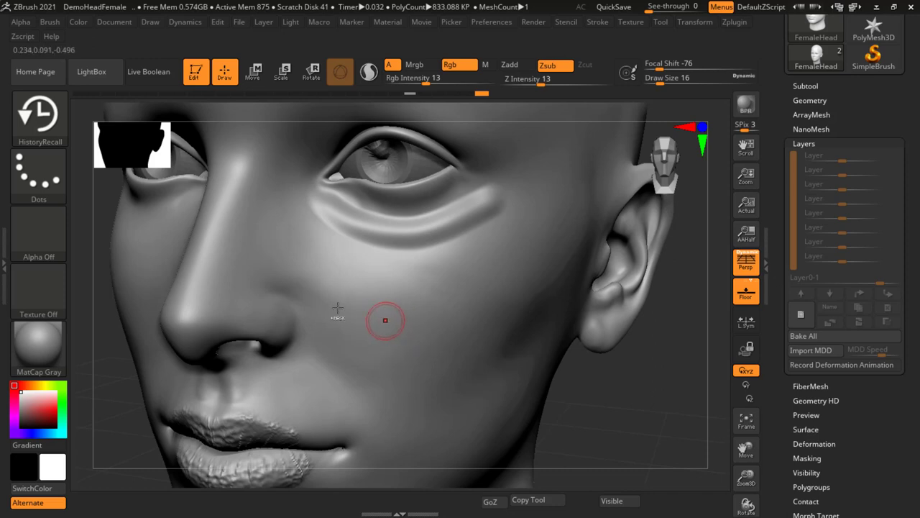
{"action": "mouse_move", "coordinate": [385, 320]}
{"action": "right_mouse_down"}
{"action": "mouse_move", "coordinate": [422, 323]}
{"action": "mouse_move", "coordinate": [420, 362]}
{"action": "mouse_move", "coordinate": [460, 324]}
{"action": "right_mouse_up"}
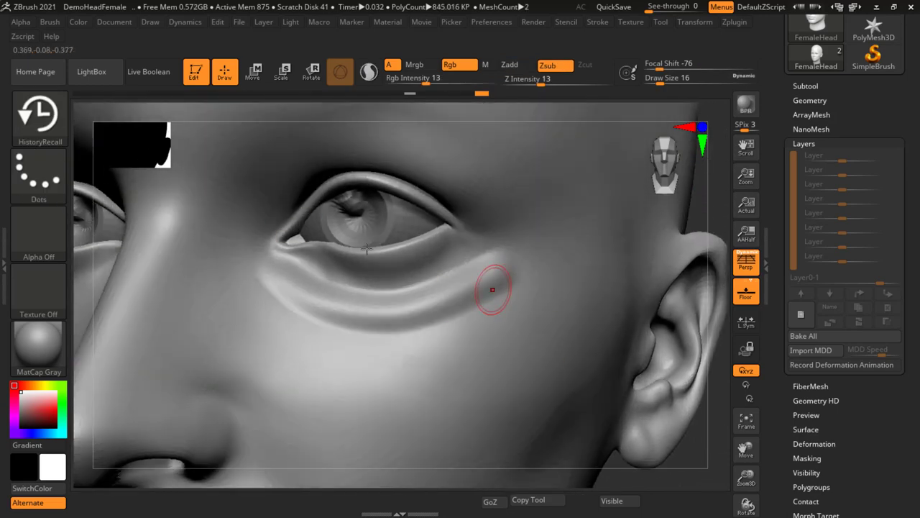
Choose the Standard brush from the brush library (S, T).
{"action": "left_click", "coordinate": [43, 112]}
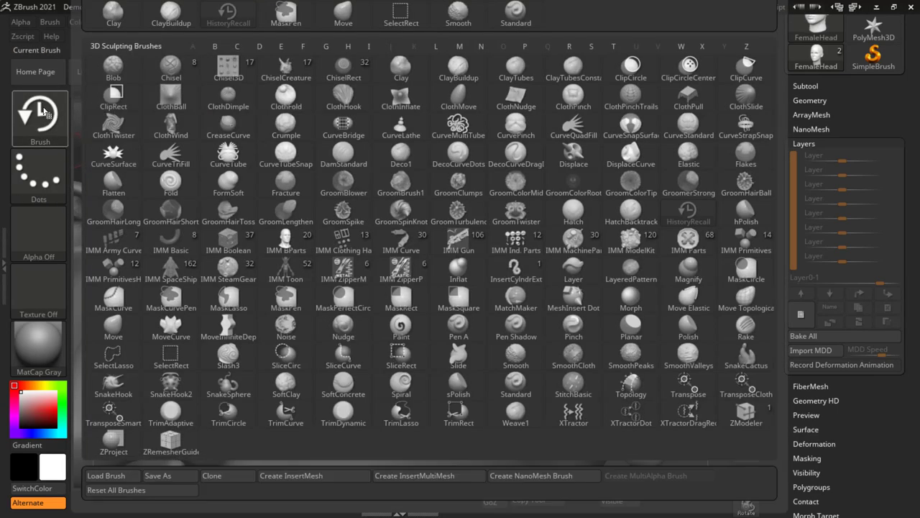
{"action": "key", "text": "s"}
{"action": "key", "text": "t"}
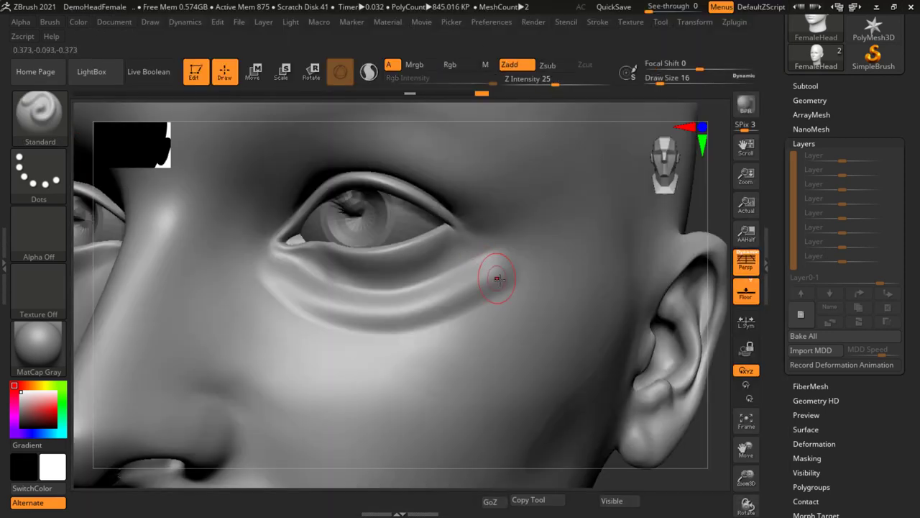
Smooth the outer and inner ends of the eye-bag crease and the area below the eye.
{"action": "key", "text": "shift"}
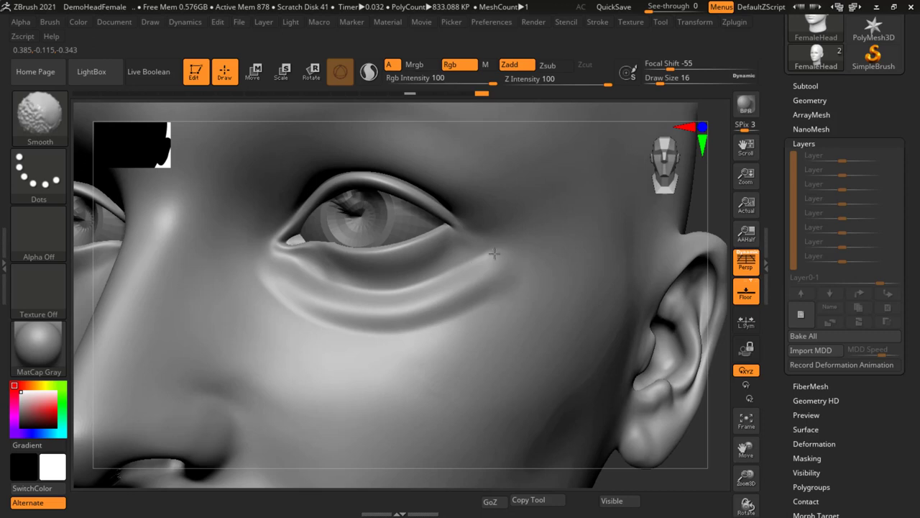
{"action": "left_click_drag", "start_coordinate": [499, 256], "coordinate": [503, 249]}
{"action": "left_click_drag", "start_coordinate": [506, 287], "coordinate": [497, 268]}
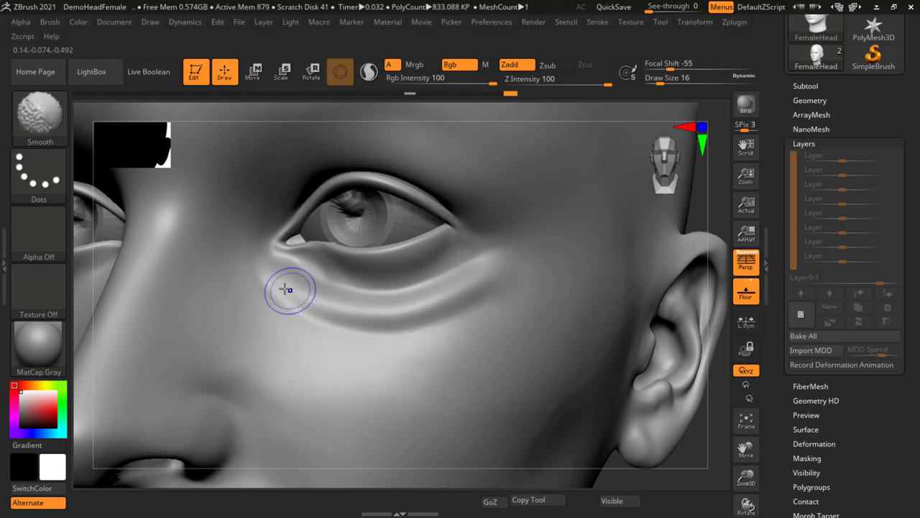
{"action": "left_click_drag", "start_coordinate": [254, 270], "coordinate": [252, 267]}
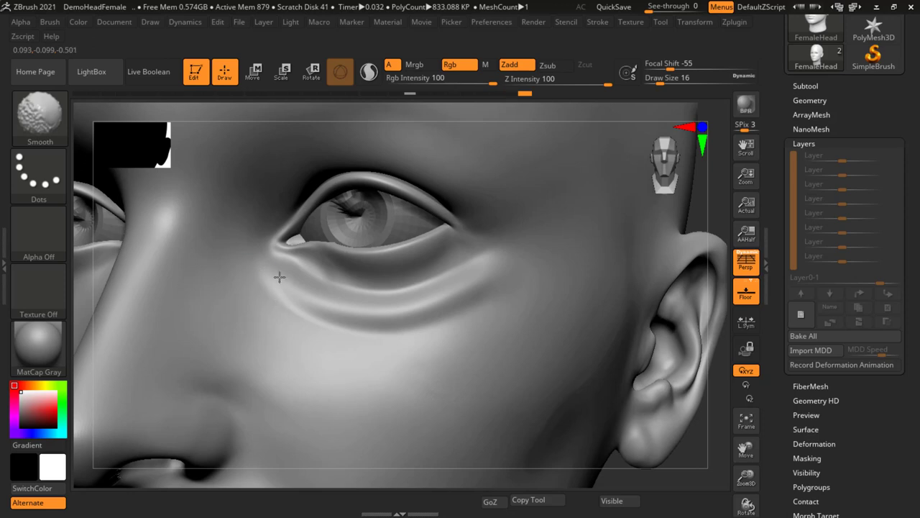
{"action": "left_click_drag", "start_coordinate": [283, 293], "coordinate": [273, 282]}
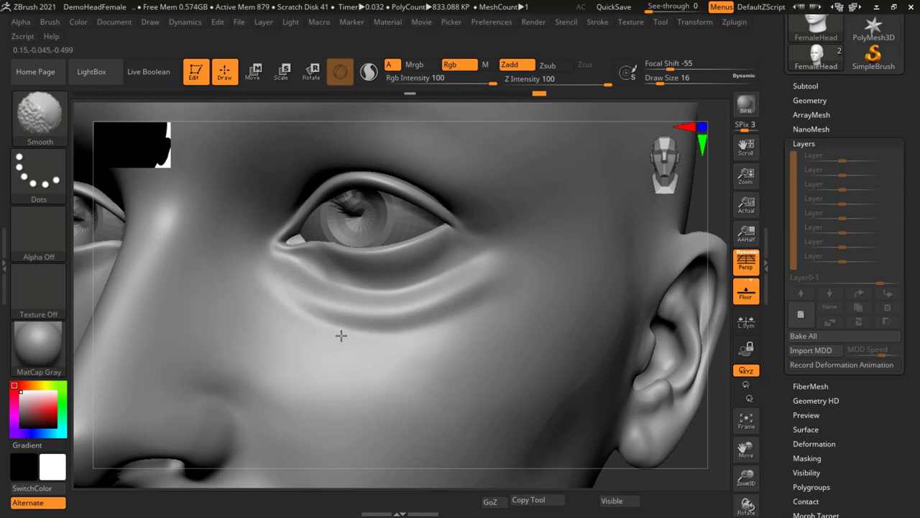
{"action": "left_click_drag", "start_coordinate": [412, 332], "coordinate": [421, 328]}
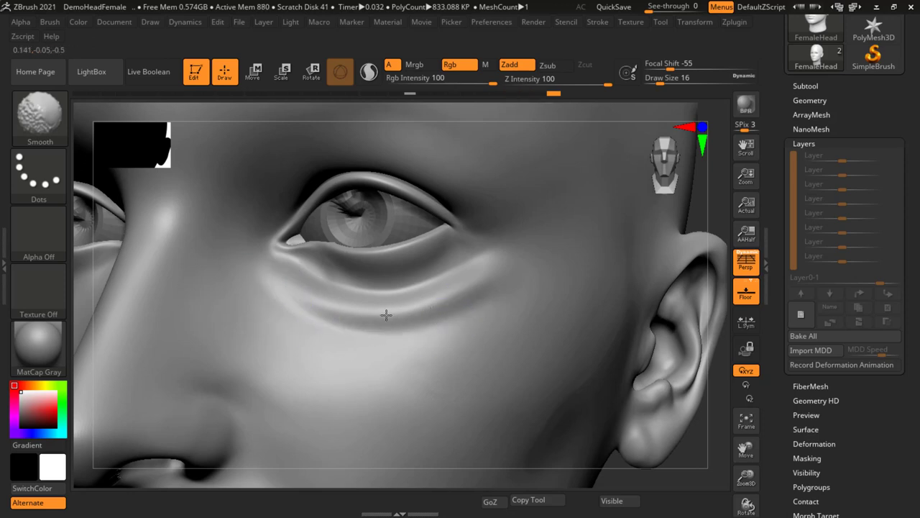
{"action": "mouse_move", "coordinate": [463, 302]}
{"action": "left_mouse_down"}
{"action": "mouse_move", "coordinate": [477, 284]}
{"action": "mouse_move", "coordinate": [396, 319]}
{"action": "left_mouse_up"}
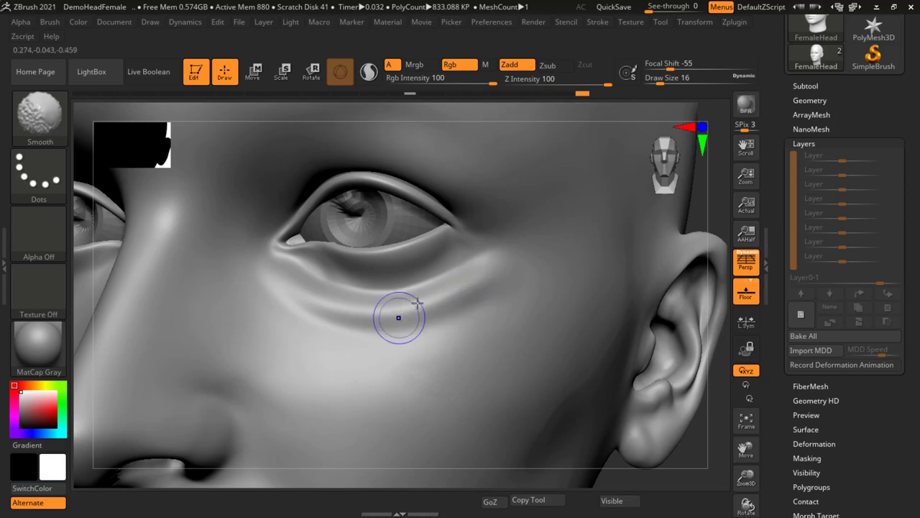
{"action": "key", "text": "ctrl"}
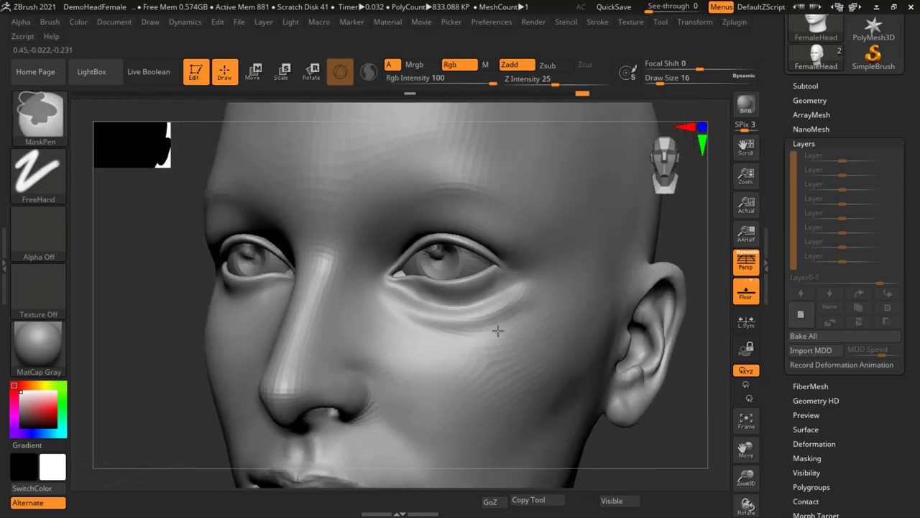
{"action": "mouse_move", "coordinate": [529, 355]}
{"action": "right_mouse_down"}
{"action": "mouse_move", "coordinate": [427, 341]}
{"action": "mouse_move", "coordinate": [432, 350]}
{"action": "right_mouse_up"}
{"action": "right_click_drag", "start_coordinate": [427, 381], "coordinate": [492, 364]}
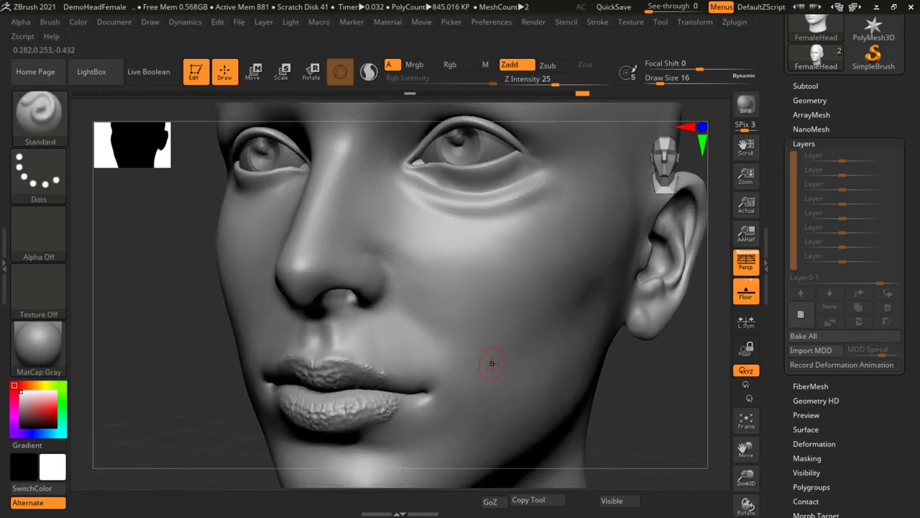